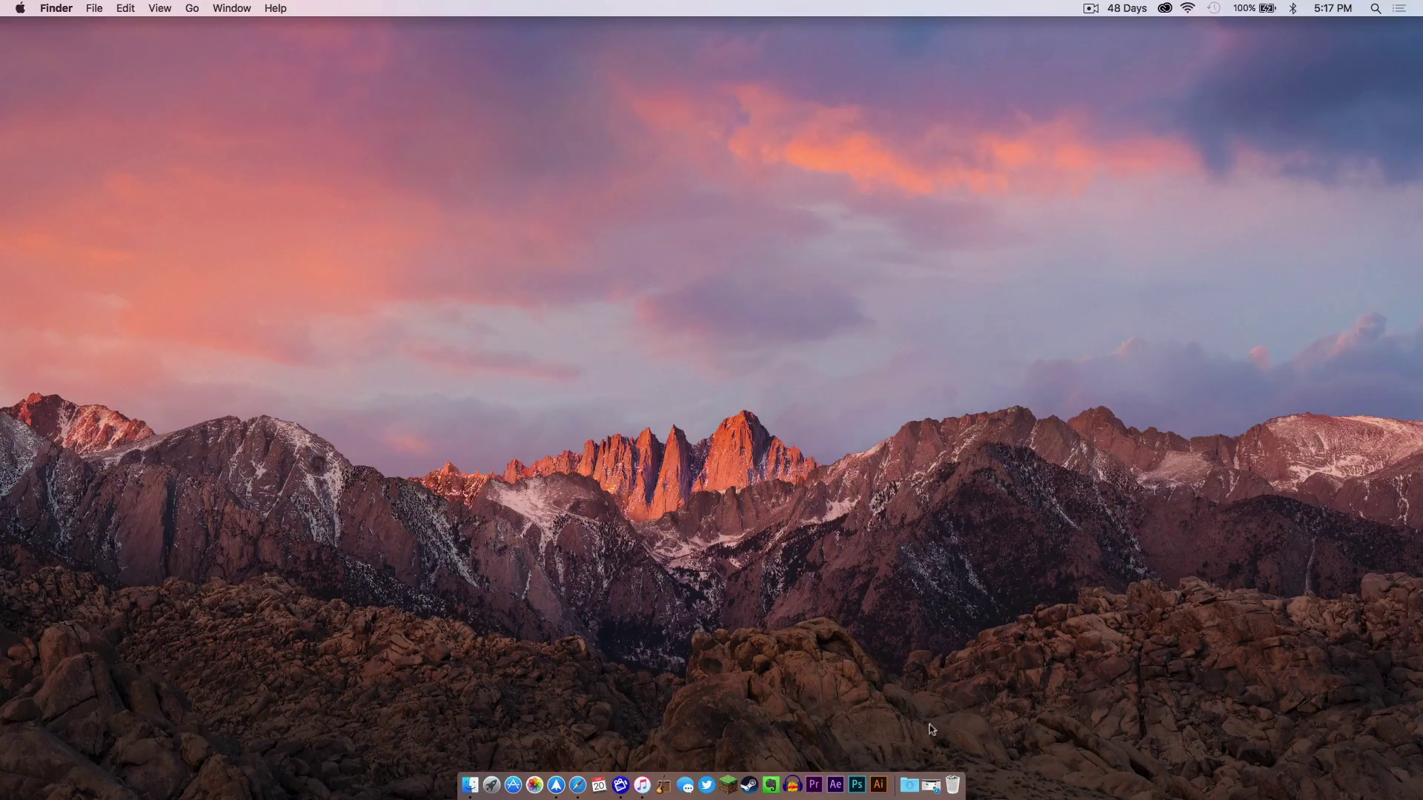
Bring back Safari on the JEI Curse page and show its Other Downloads file list
{"action": "left_click", "coordinate": [931, 785]}
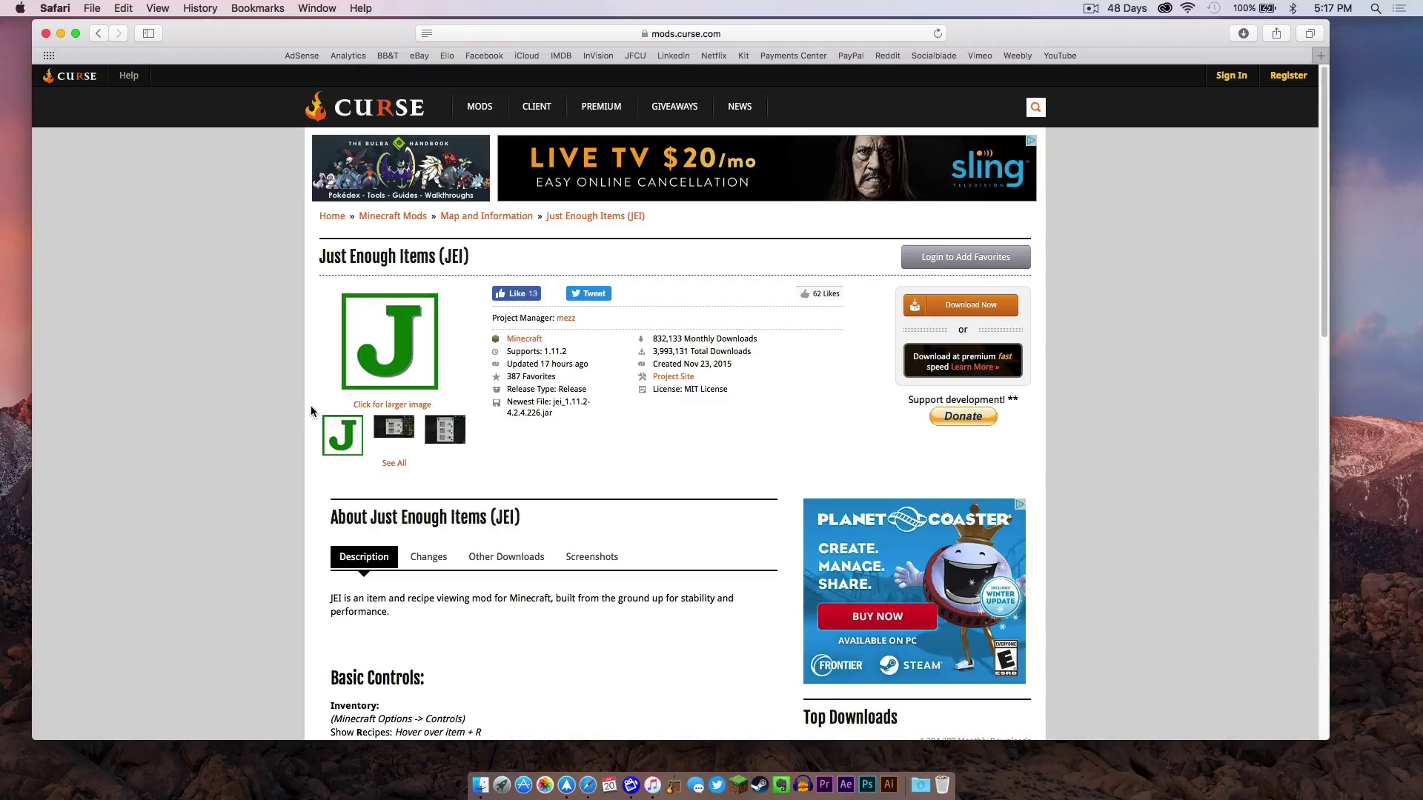
{"action": "scroll", "coordinate": [485, 350], "scroll_direction": "down", "scroll_amount": 4}
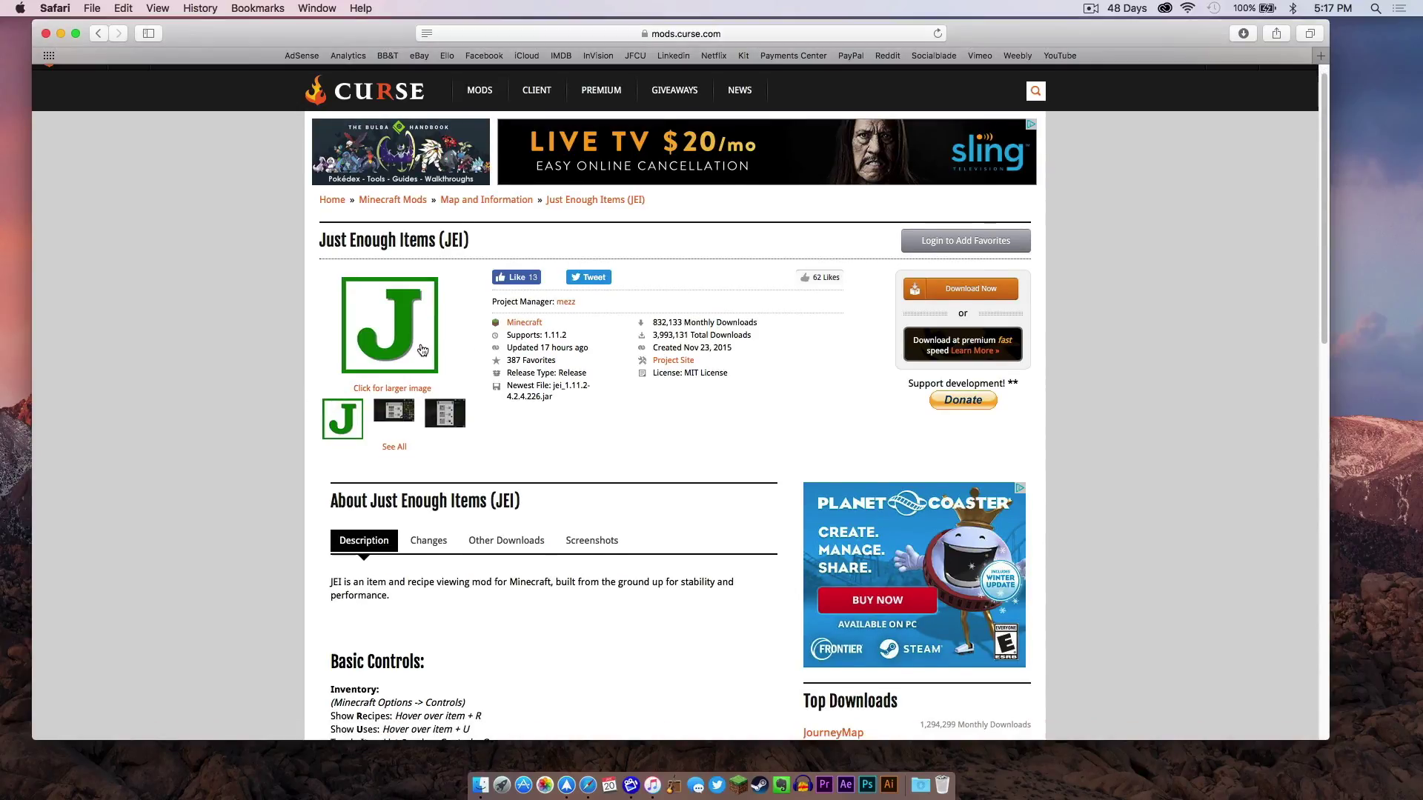
{"action": "scroll", "coordinate": [485, 350], "scroll_direction": "up", "scroll_amount": 4}
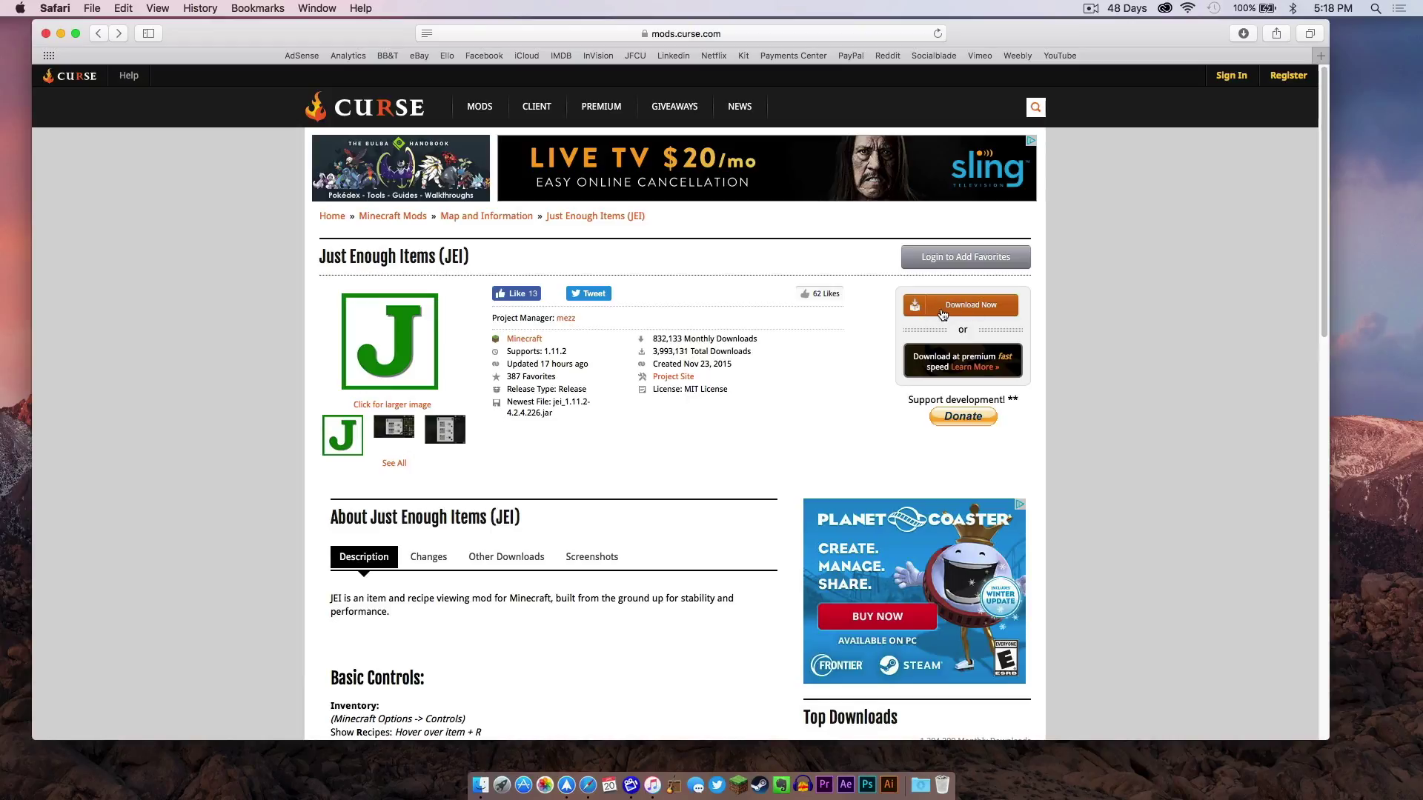
{"action": "scroll", "coordinate": [943, 315], "scroll_direction": "down", "scroll_amount": 6}
{"action": "left_click", "coordinate": [494, 371]}
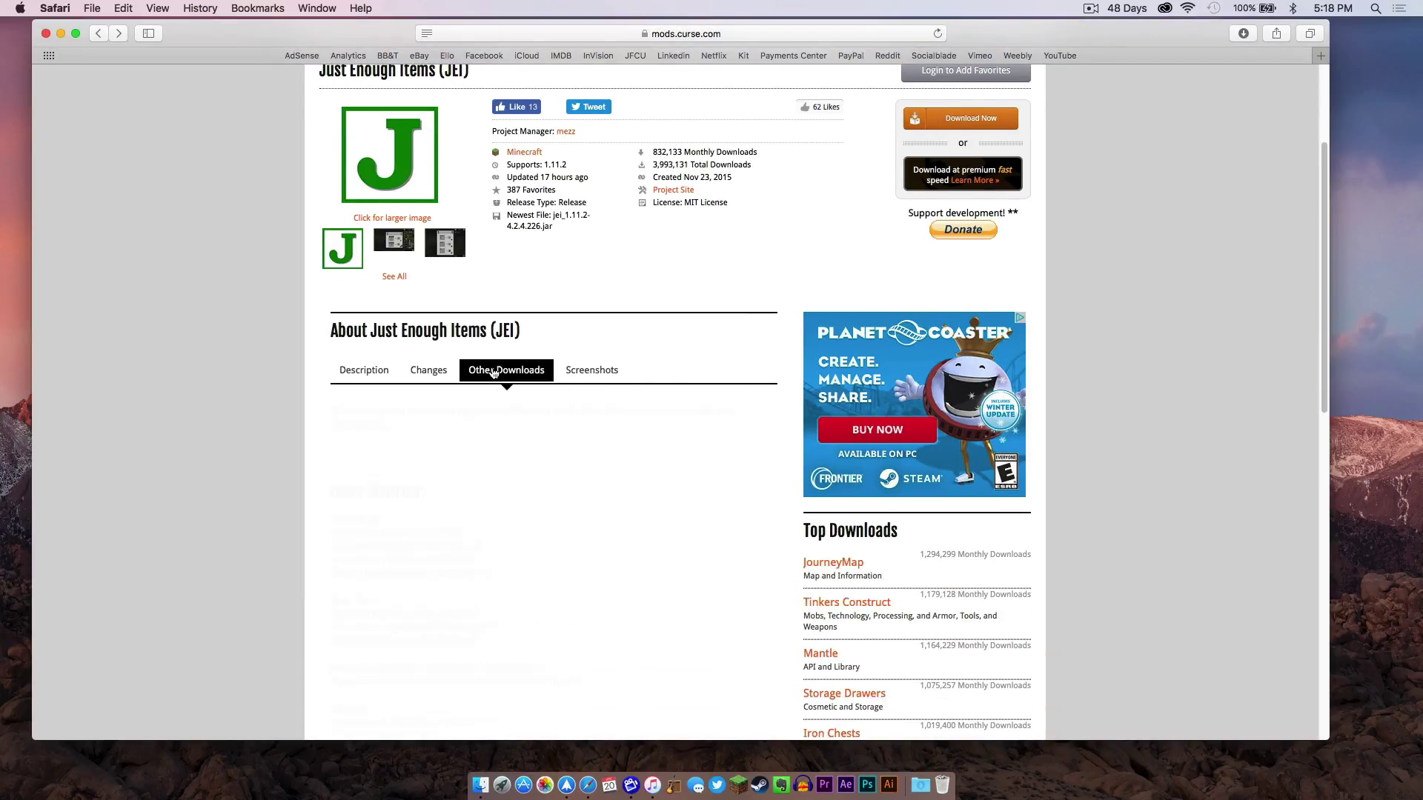
{"action": "scroll", "coordinate": [669, 380], "scroll_direction": "down", "scroll_amount": 3}
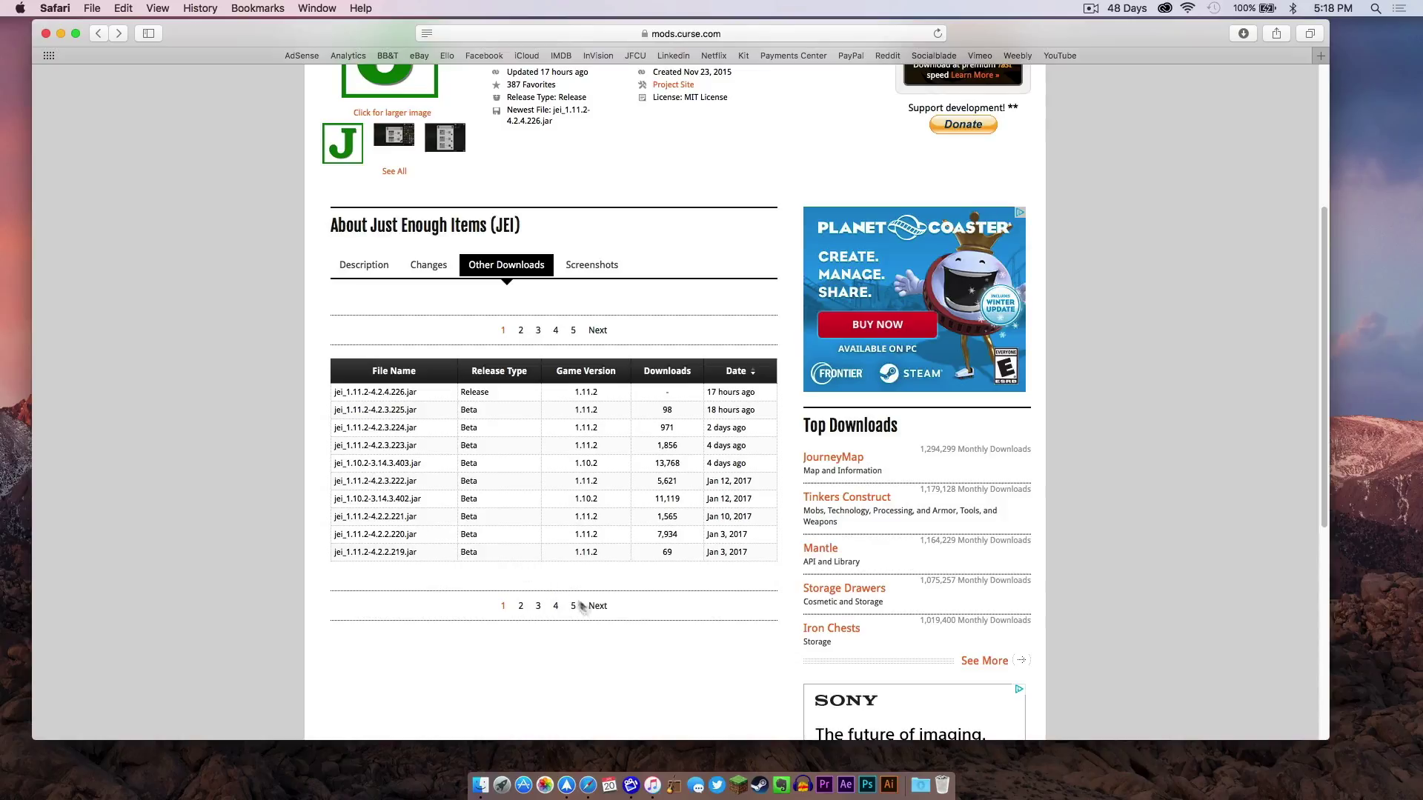
Page forward through the file list to page 4, then back to page 1
{"action": "left_click", "coordinate": [591, 606]}
{"action": "left_click", "coordinate": [601, 608]}
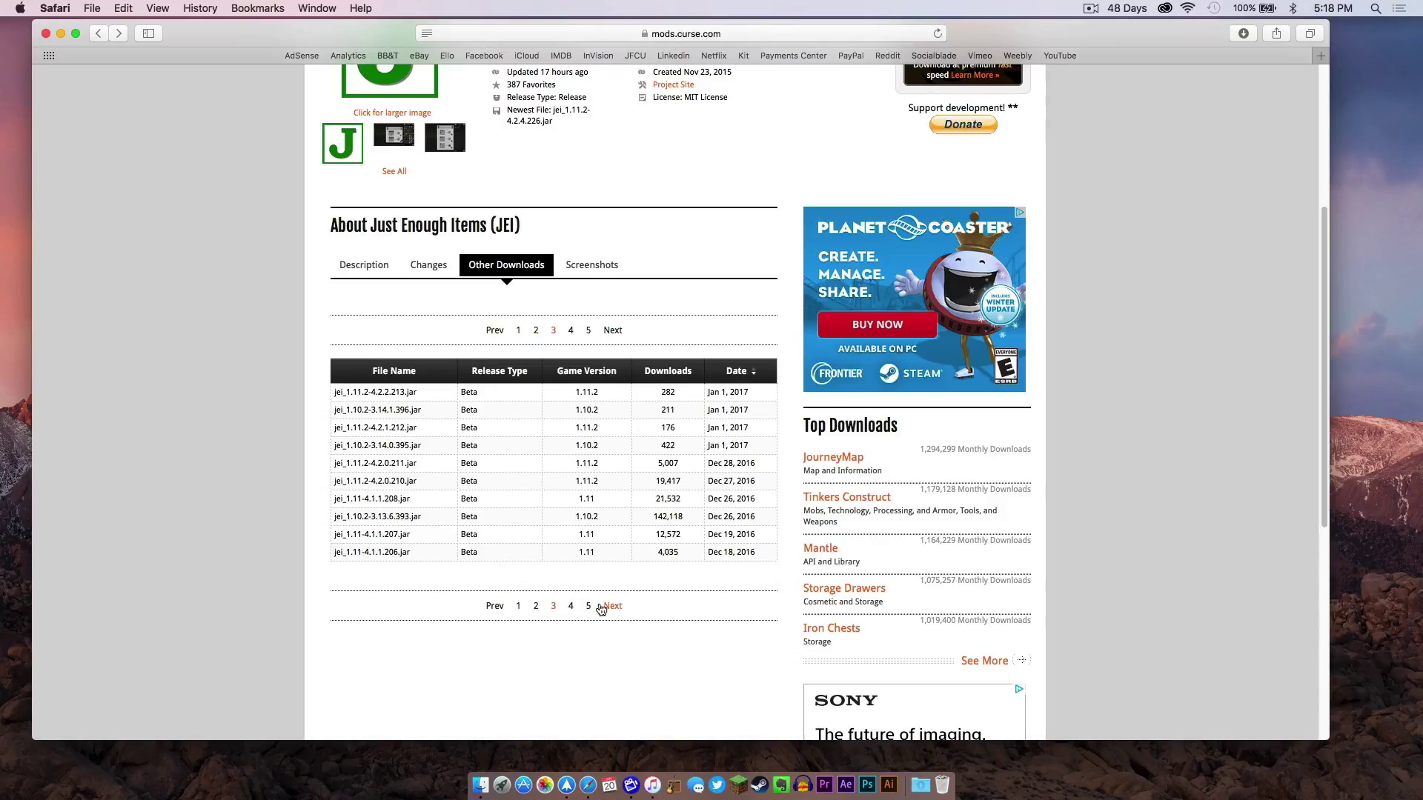
{"action": "left_click", "coordinate": [601, 608]}
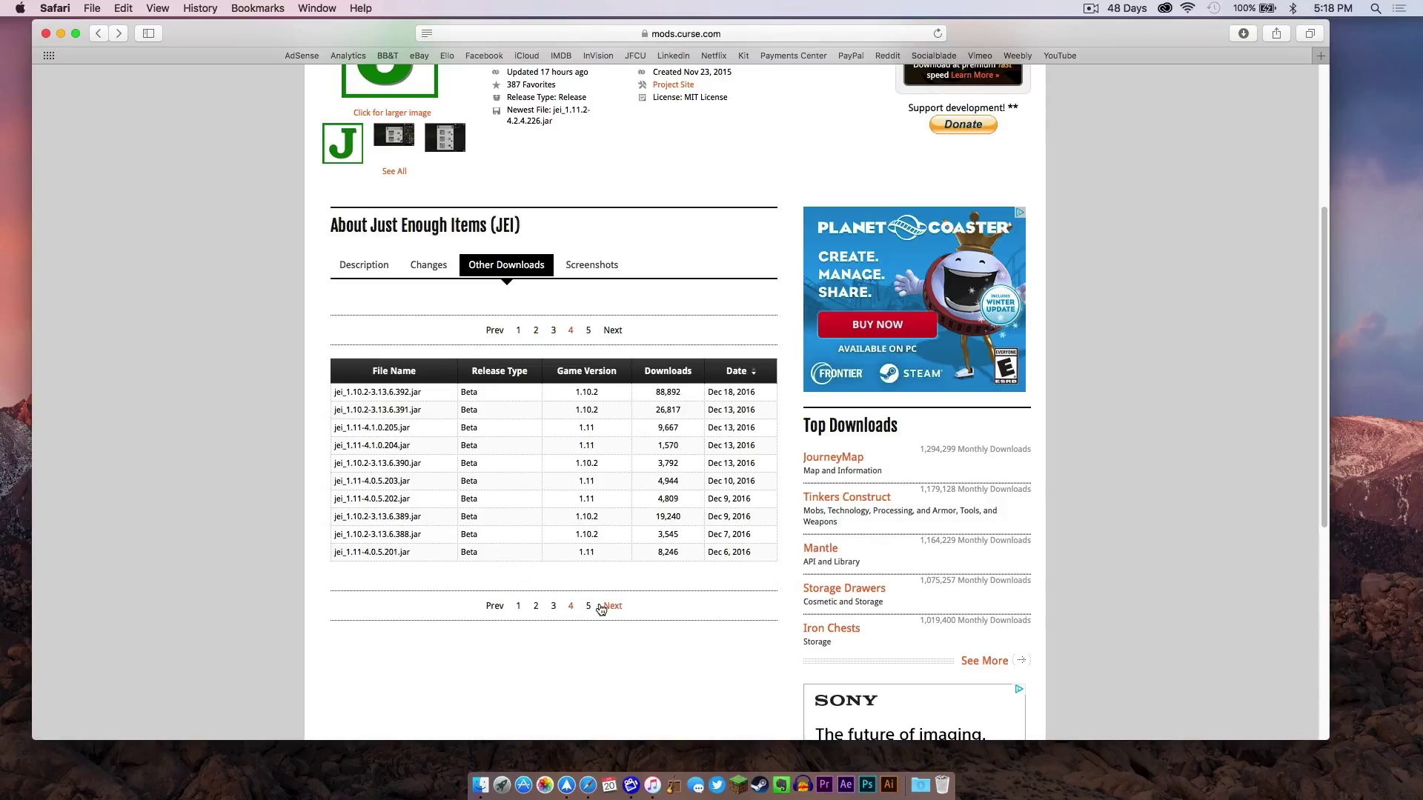
{"action": "left_click", "coordinate": [495, 607]}
{"action": "left_click", "coordinate": [495, 608]}
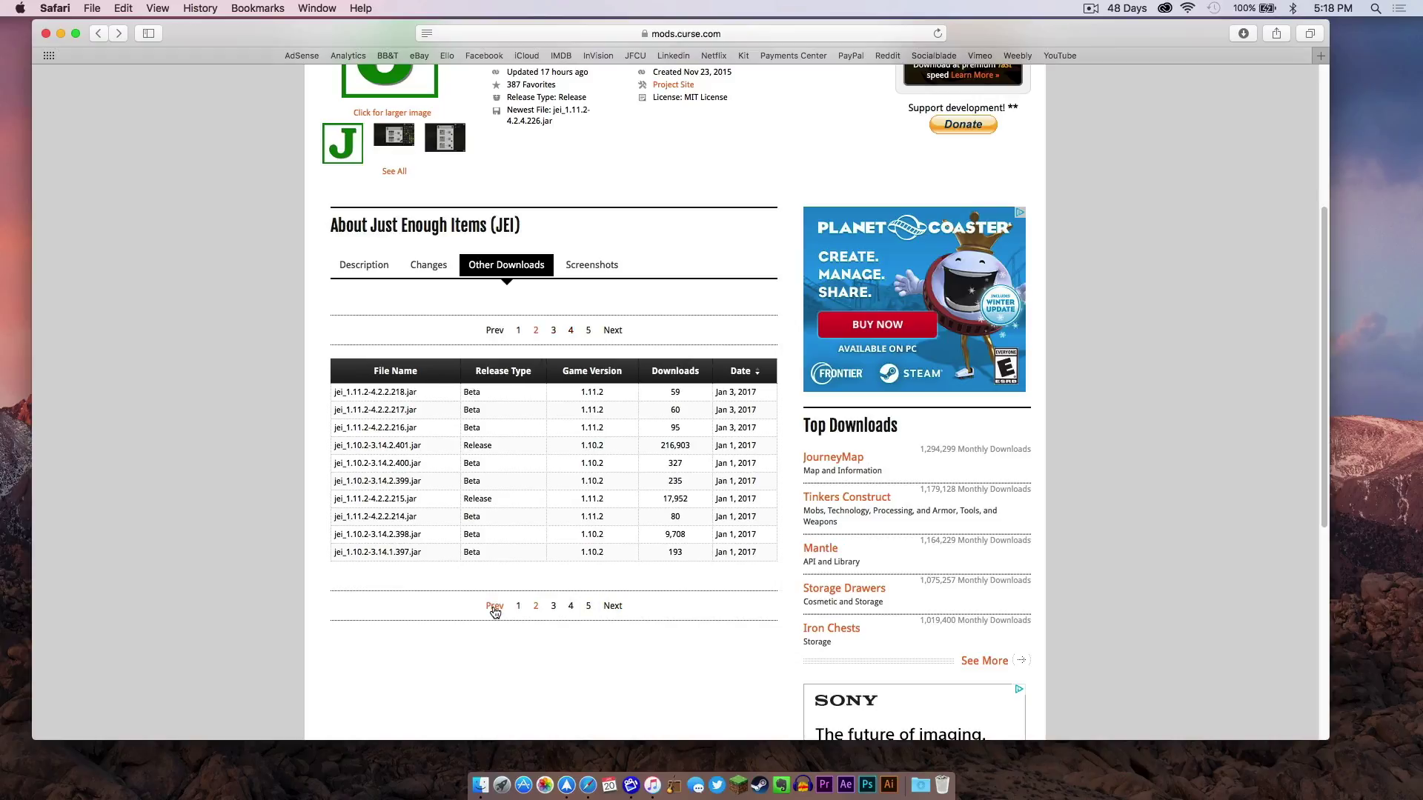
{"action": "left_click", "coordinate": [494, 607]}
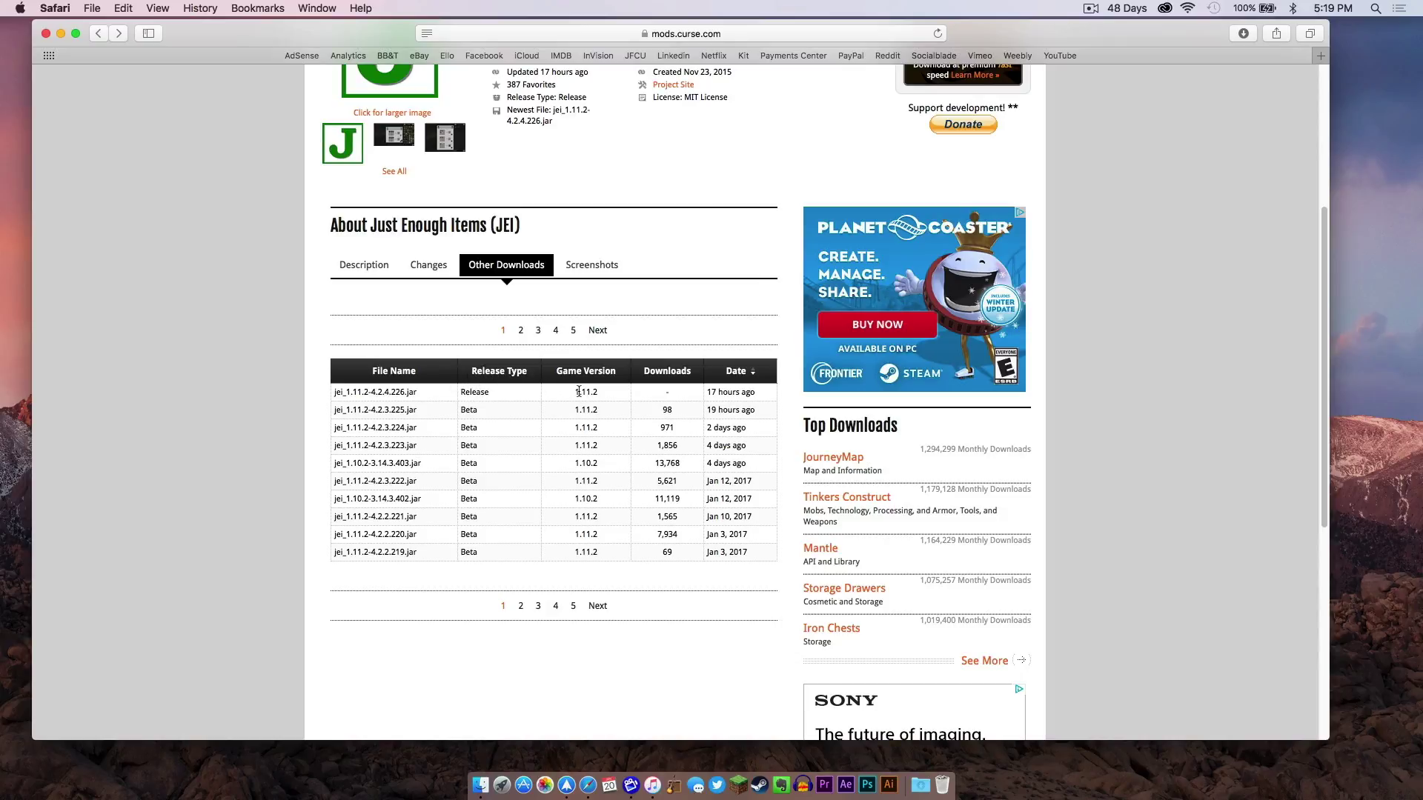
Download the newest file, jei_1.11.2-4.2.4.226.jar, from the JEI project page
{"action": "left_click", "coordinate": [382, 399]}
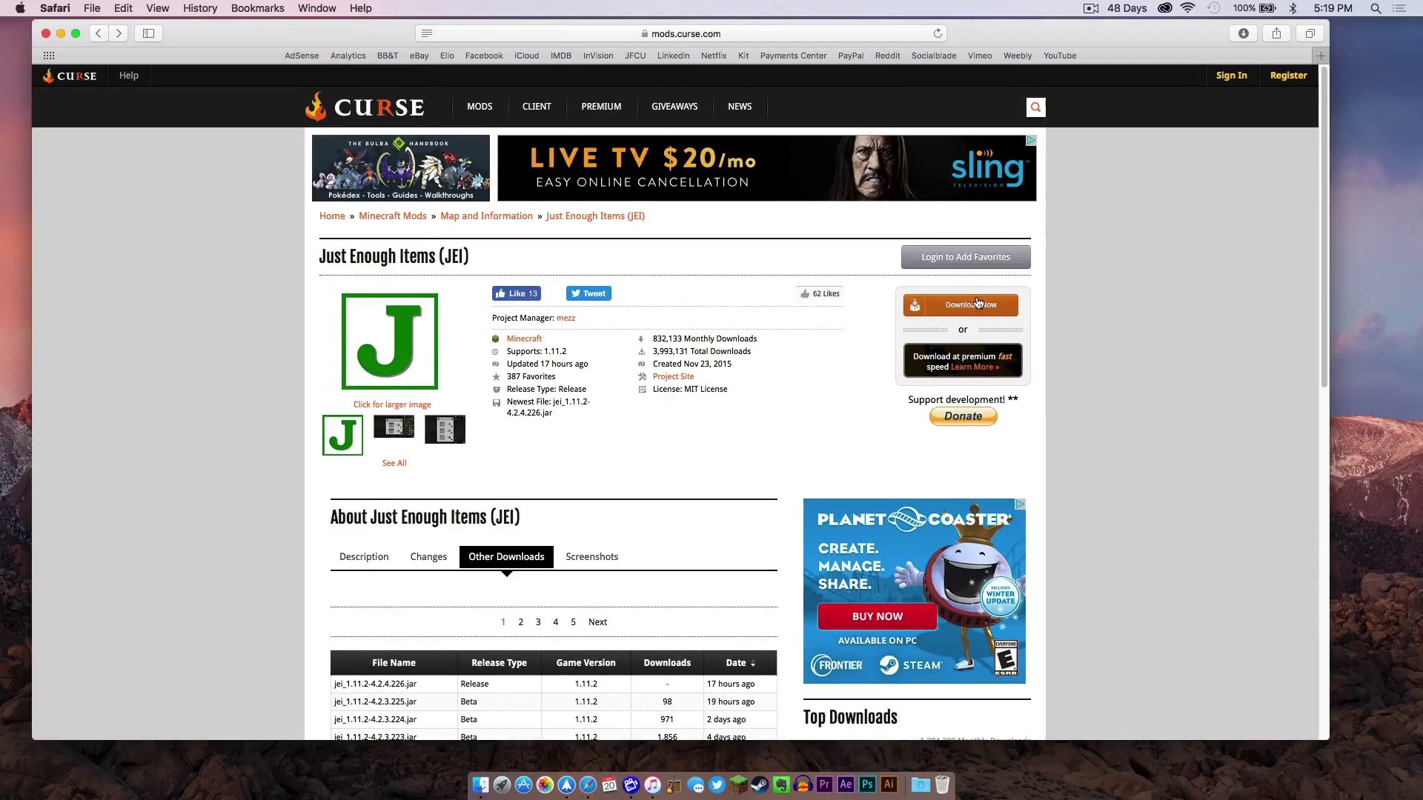
{"action": "left_click", "coordinate": [546, 352]}
{"action": "scroll", "coordinate": [675, 401], "scroll_direction": "down", "scroll_amount": 3}
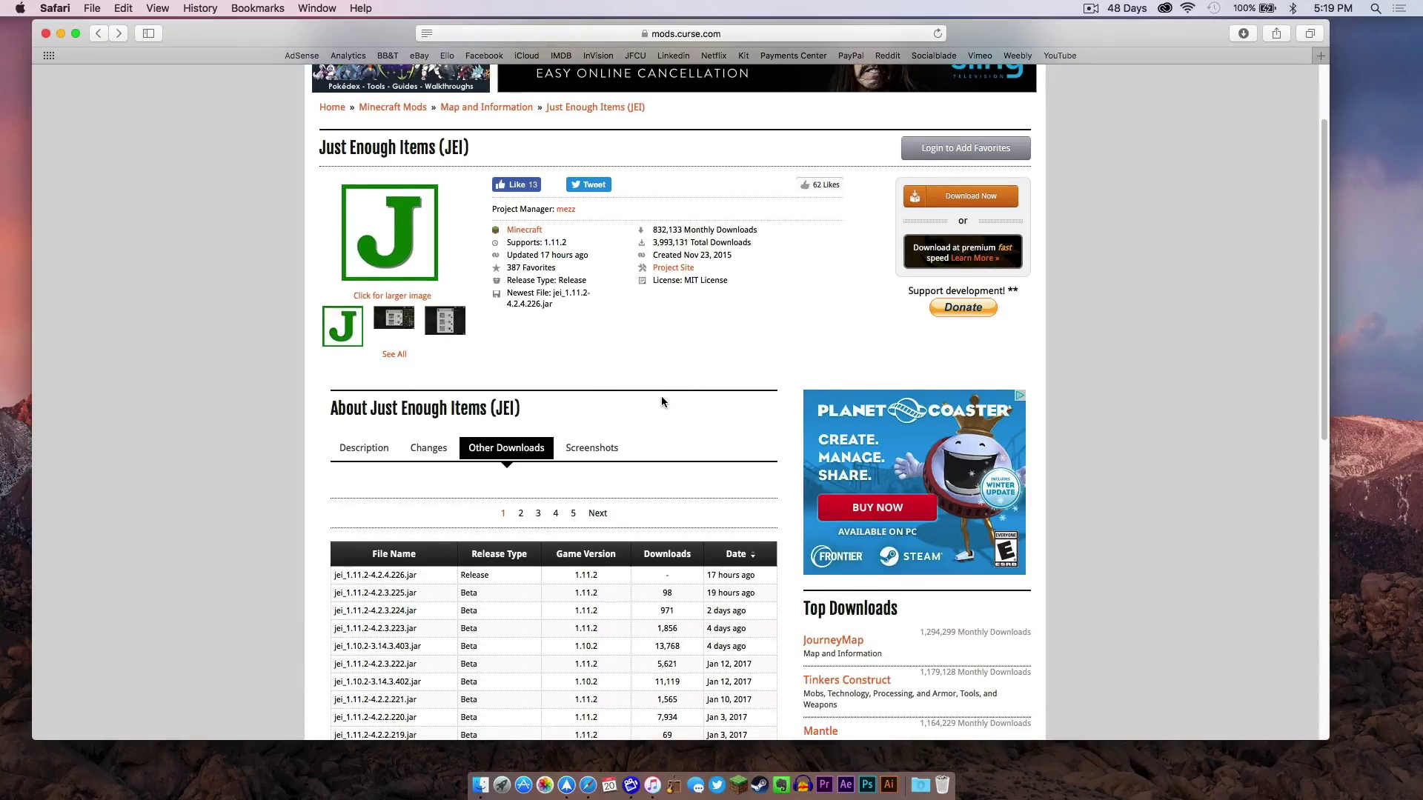
{"action": "scroll", "coordinate": [662, 400], "scroll_direction": "down", "scroll_amount": 8}
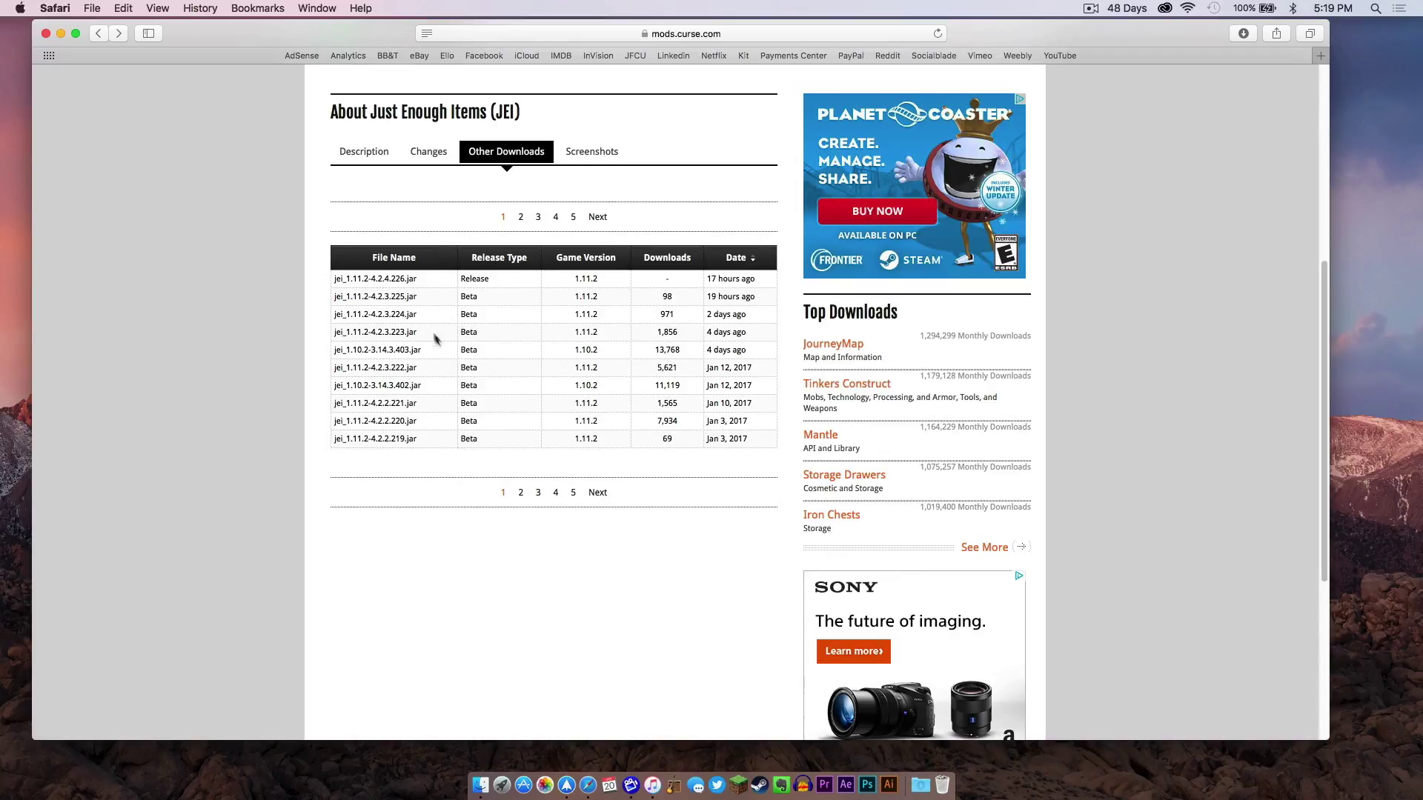
{"action": "left_click", "coordinate": [378, 280]}
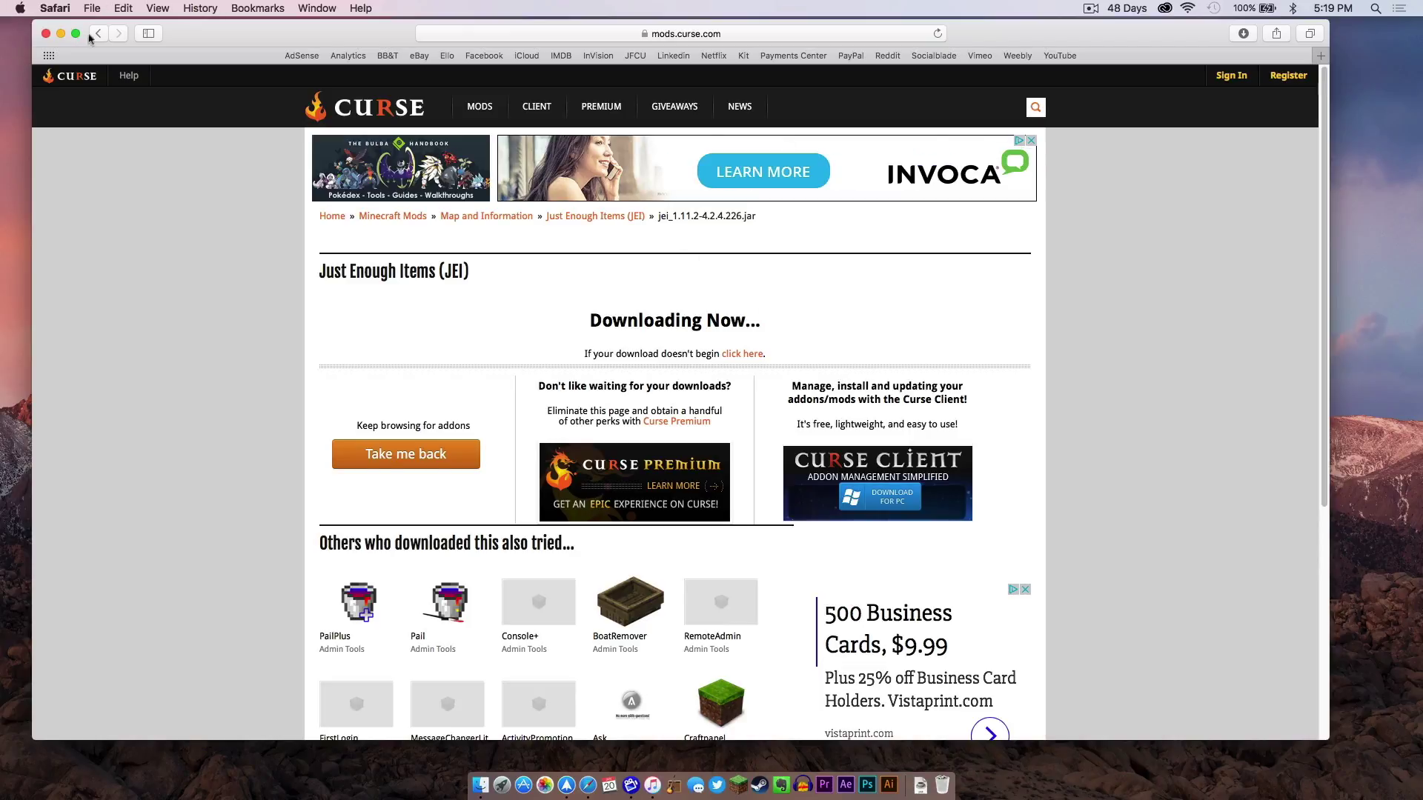
Close Safari and drag the downloaded jar from the Downloads stack onto the desktop
{"action": "left_click", "coordinate": [45, 34]}
{"action": "left_click", "coordinate": [920, 785]}
{"action": "left_click_drag", "start_coordinate": [935, 708], "coordinate": [1230, 374]}
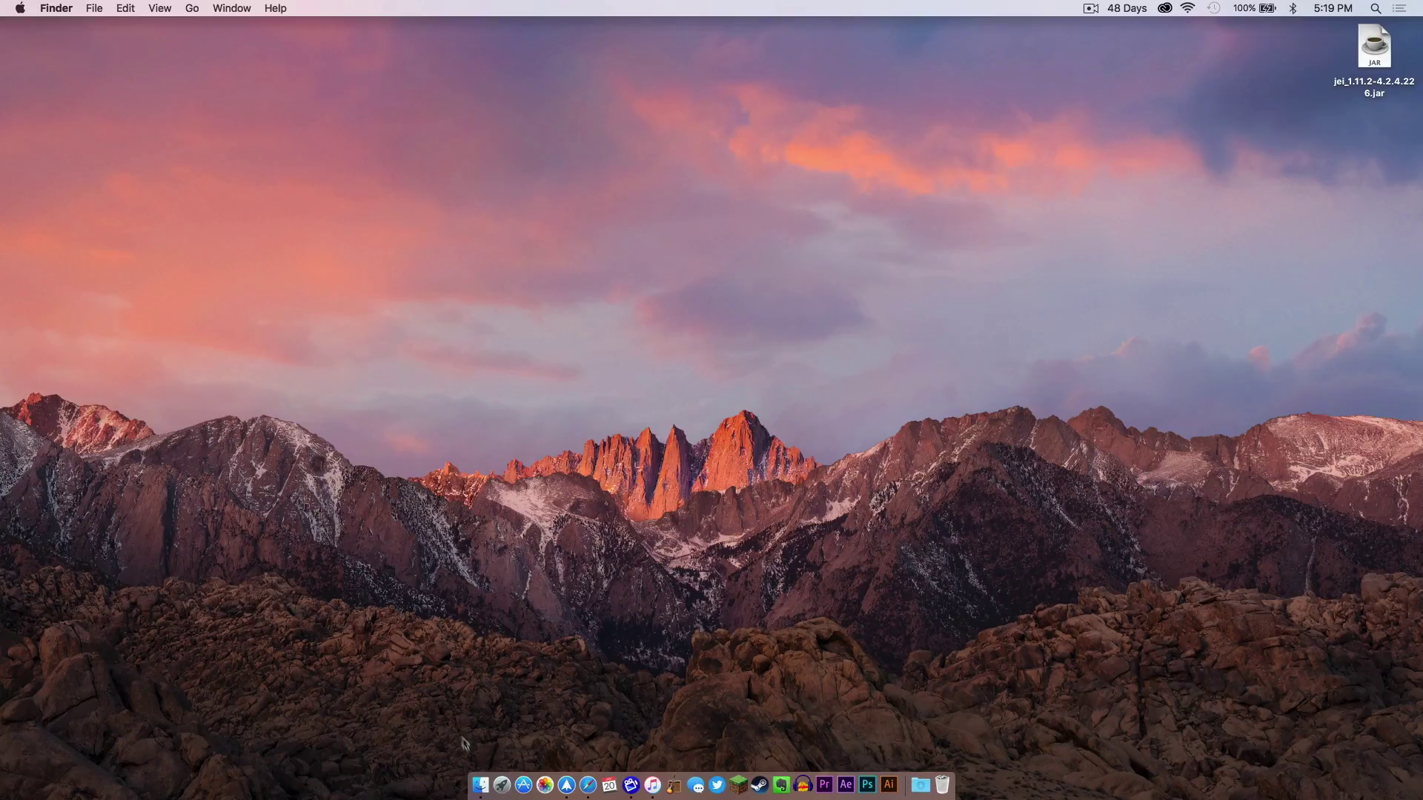
Move jei_1.11.2-4.2.4.226.jar from the desktop into Library/Application Support/minecraft/mods, then close Finder
{"action": "left_click", "coordinate": [480, 786]}
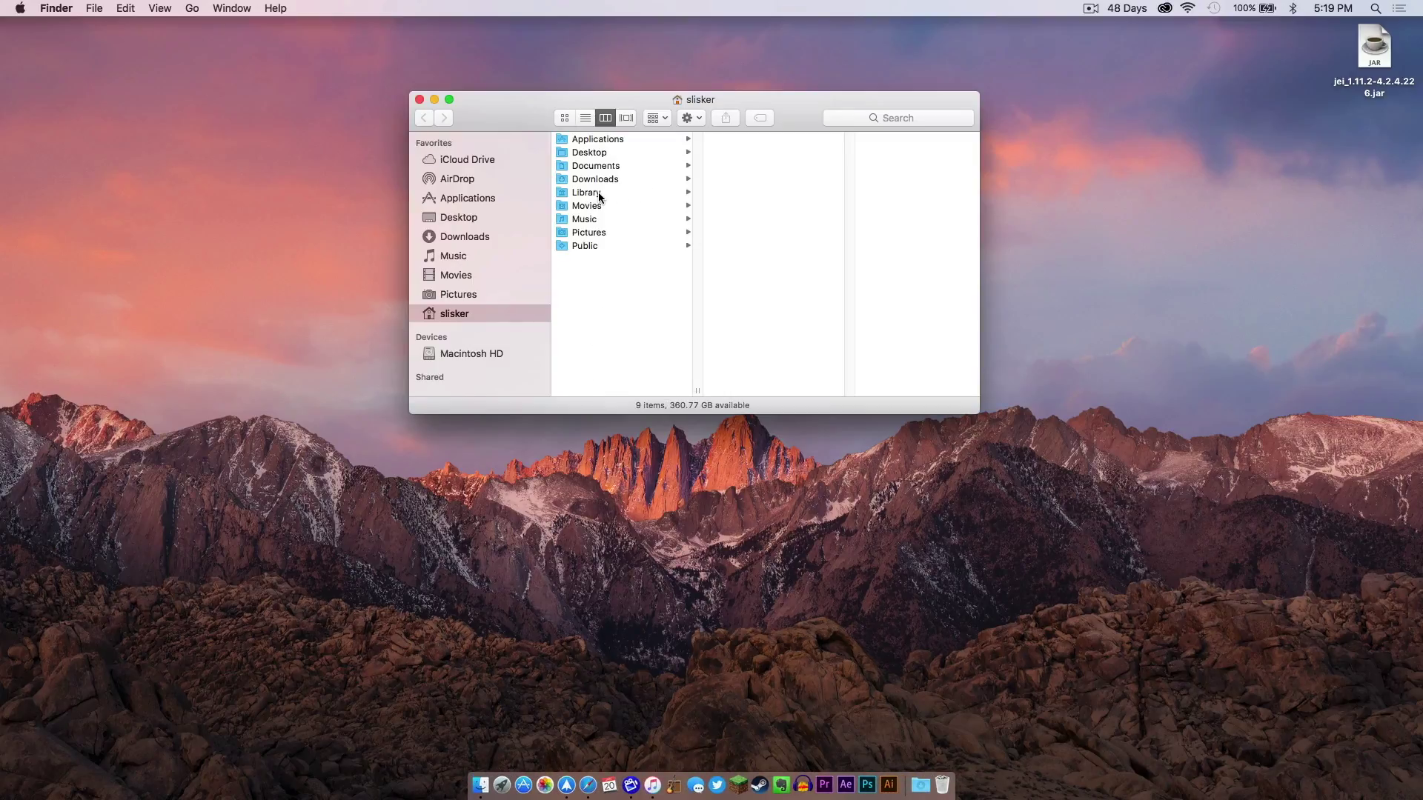
{"action": "left_click", "coordinate": [634, 193]}
{"action": "left_click", "coordinate": [787, 181]}
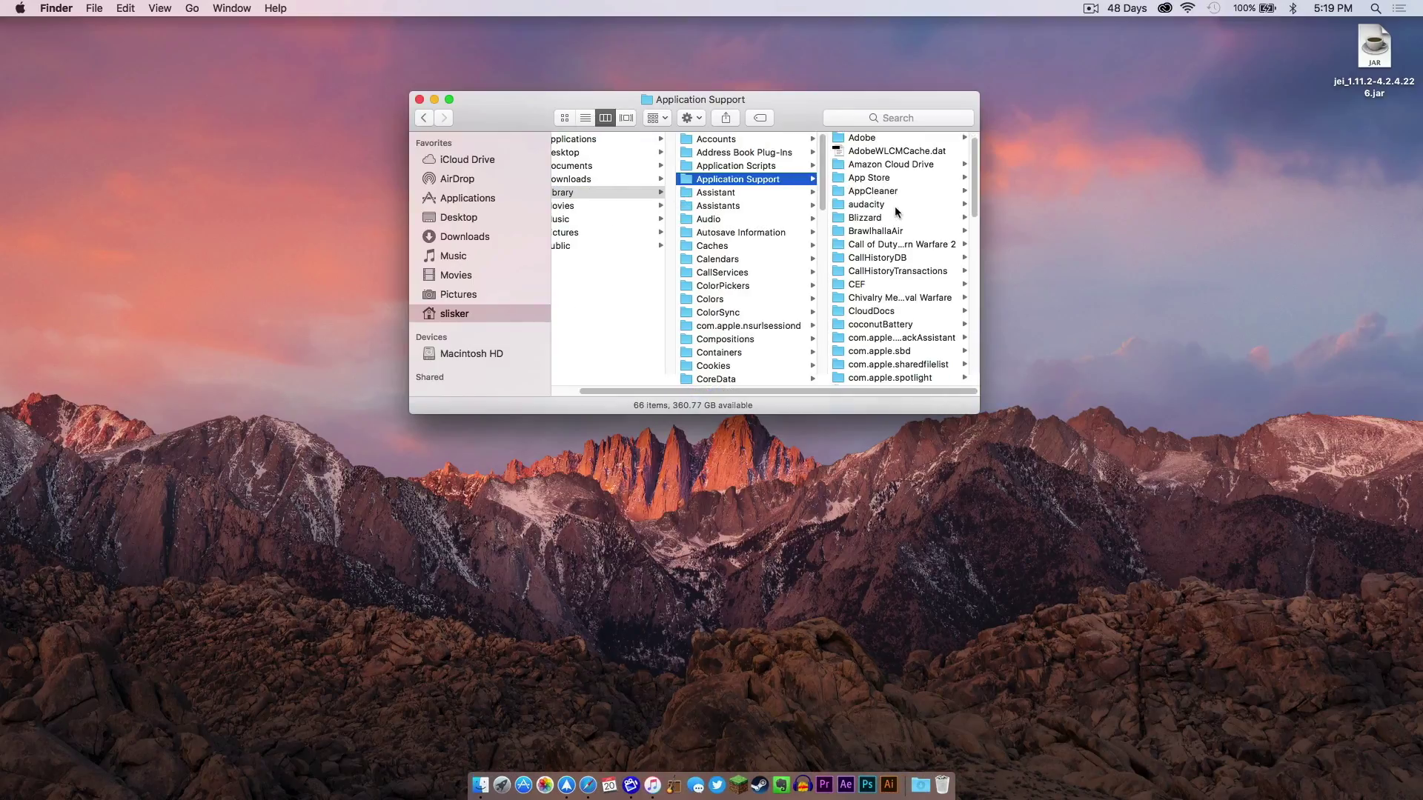
{"action": "scroll", "coordinate": [893, 214], "scroll_direction": "down", "scroll_amount": 5}
{"action": "scroll", "coordinate": [899, 211], "scroll_direction": "down", "scroll_amount": 5}
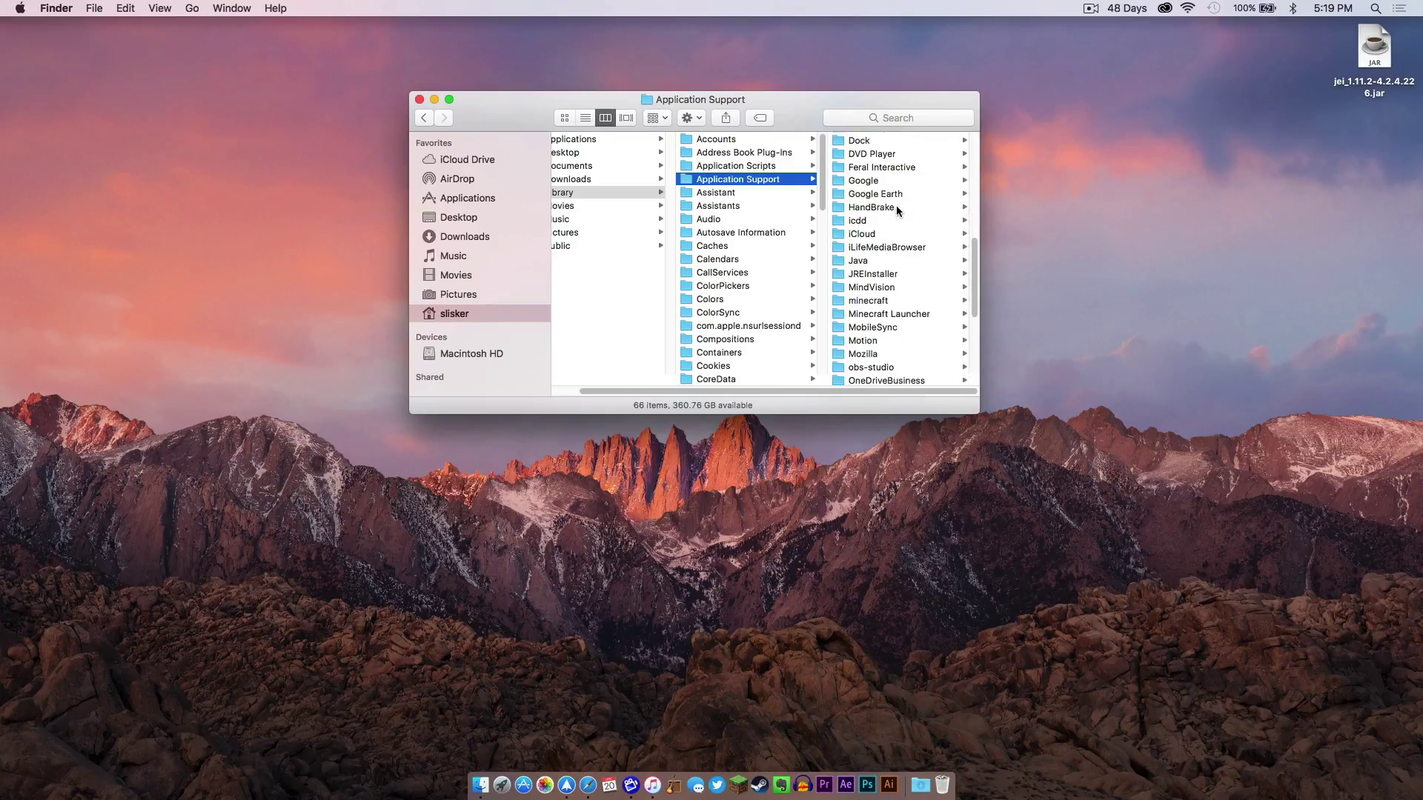
{"action": "left_click", "coordinate": [900, 301]}
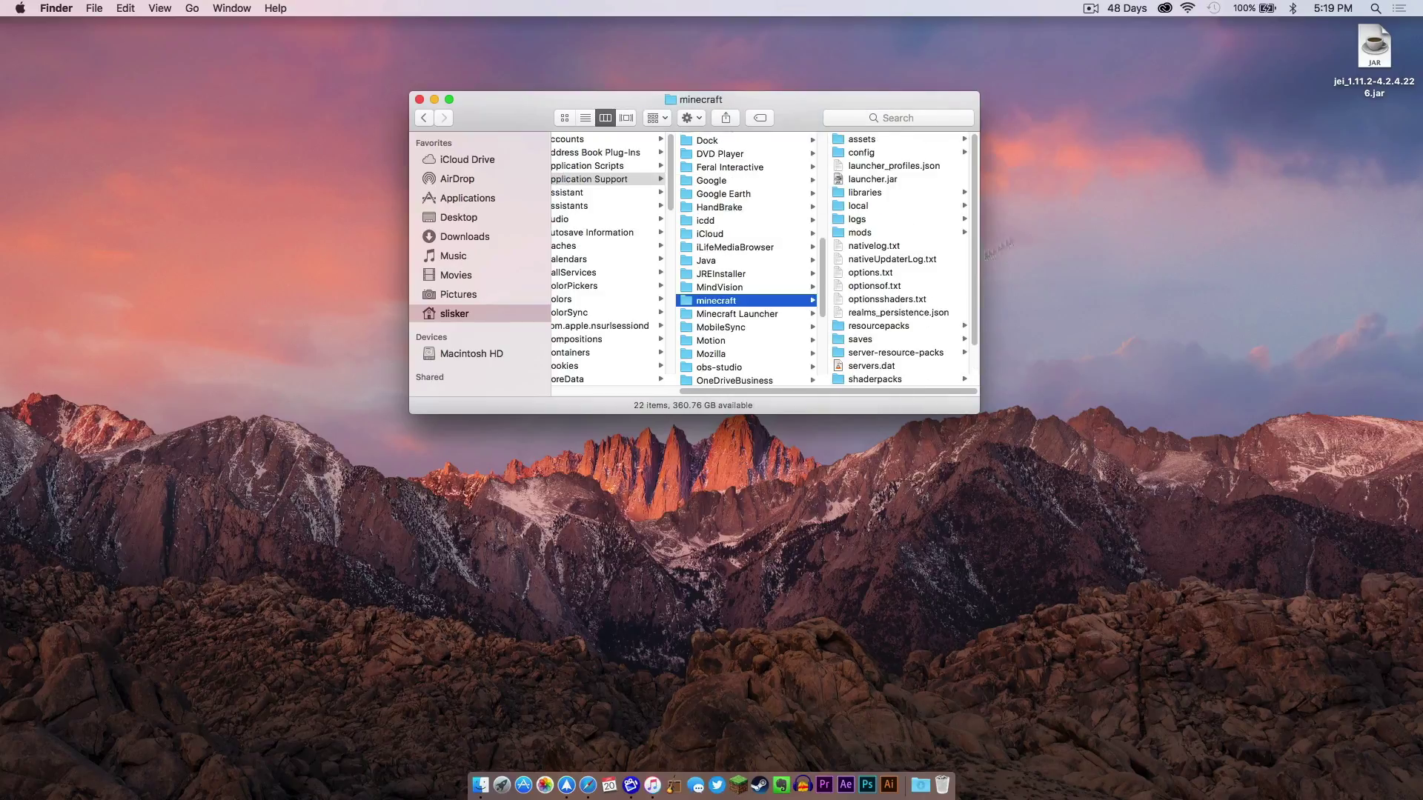
{"action": "left_click", "coordinate": [860, 233]}
{"action": "left_click_drag", "start_coordinate": [1373, 36], "coordinate": [916, 189]}
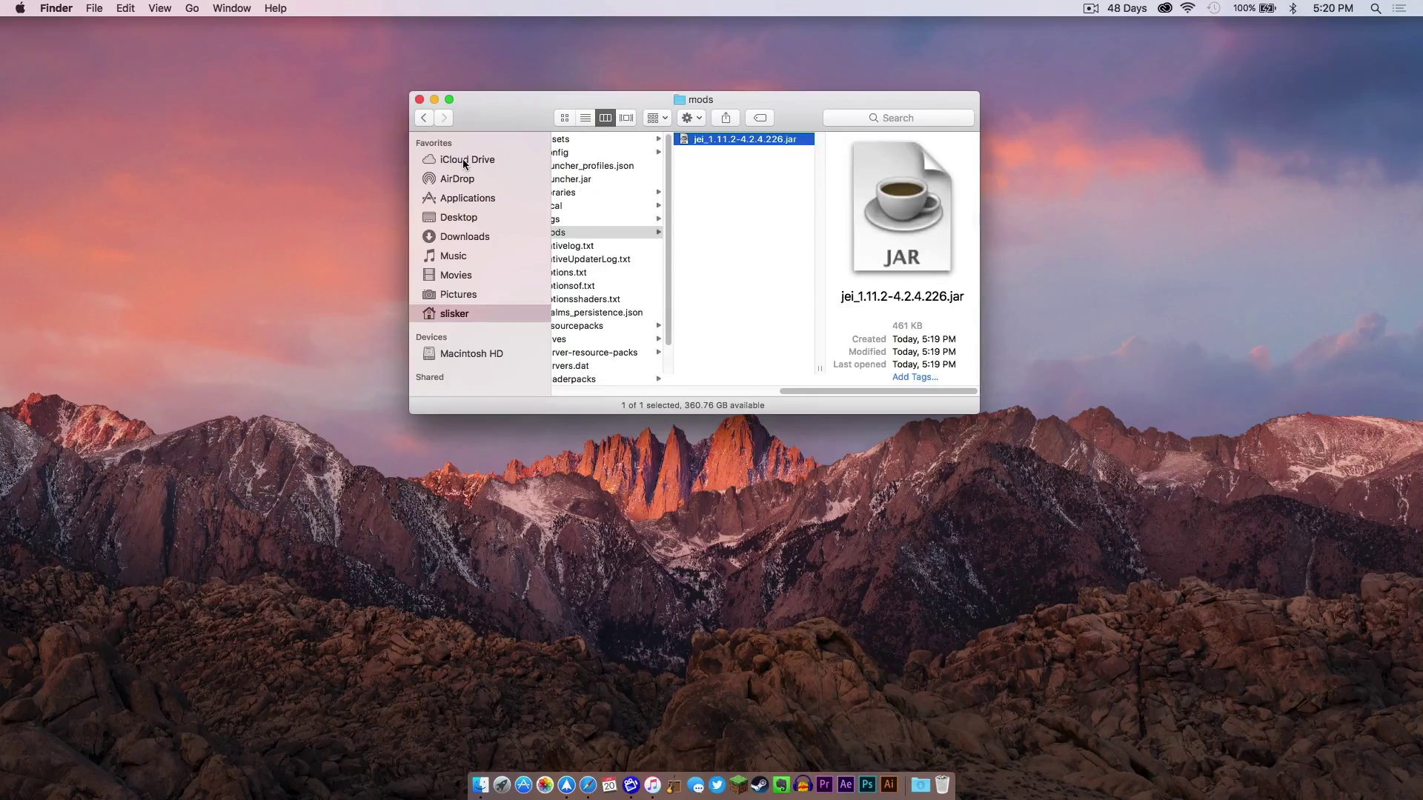
{"action": "left_click", "coordinate": [420, 99]}
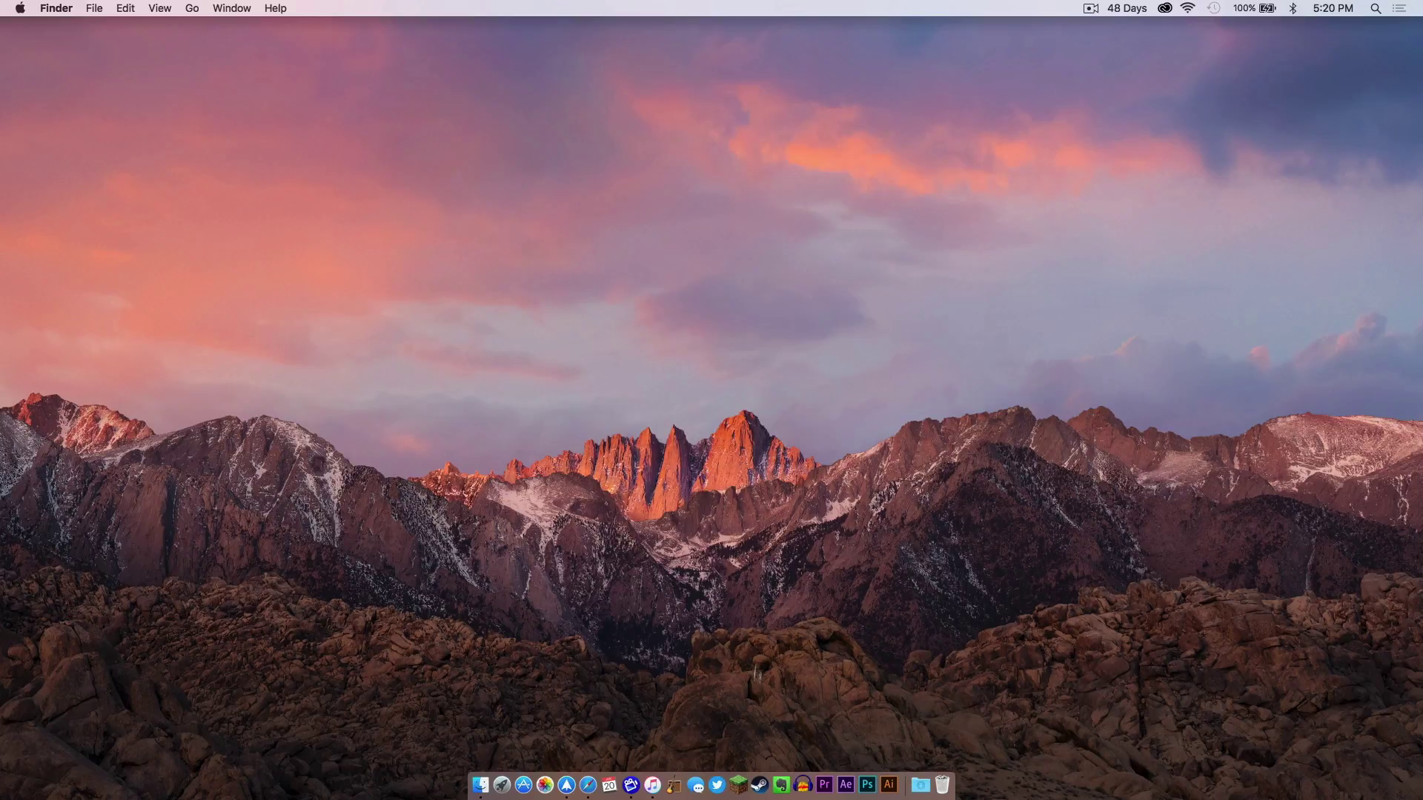
Launch Minecraft and create a new singleplayer world with Game Mode set to Creative
{"action": "left_click", "coordinate": [739, 779]}
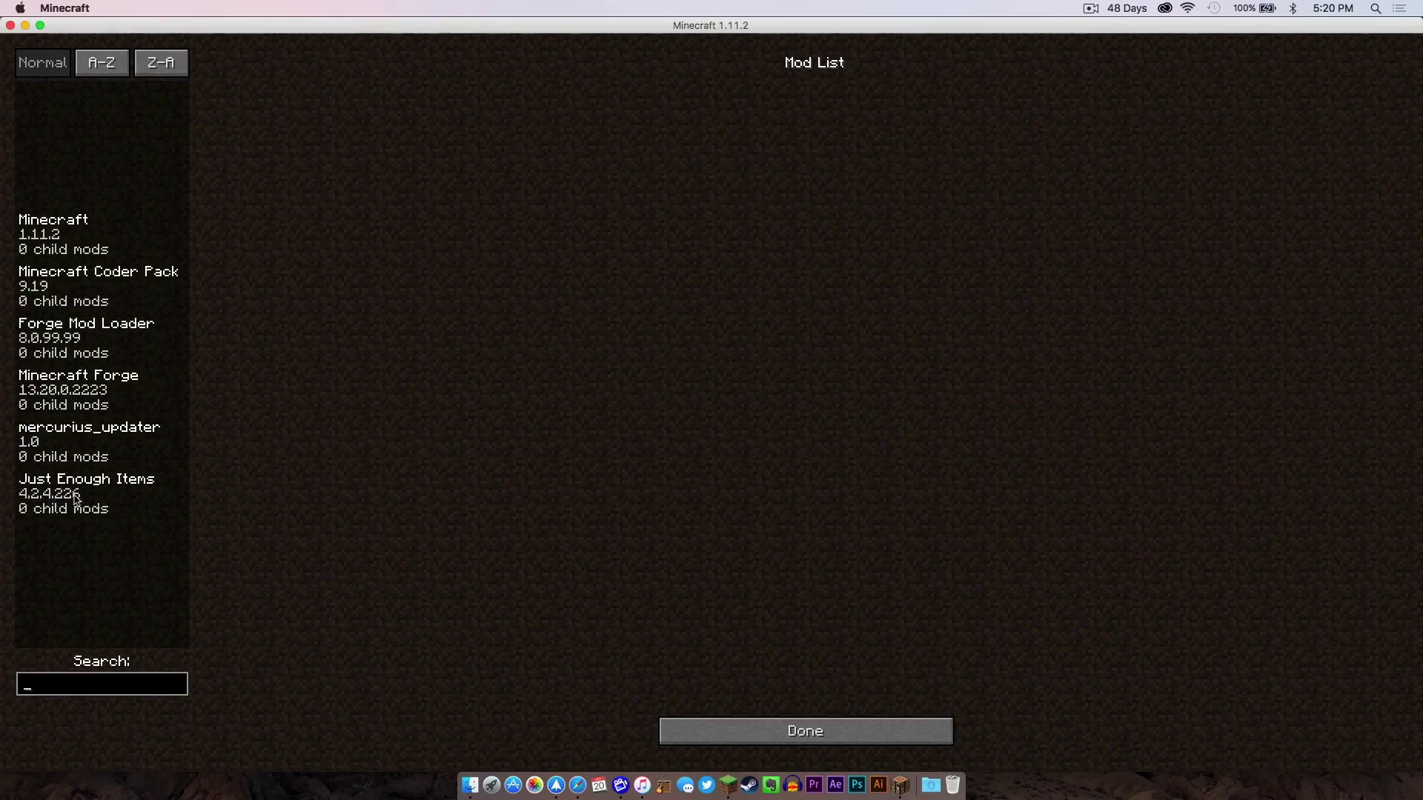
{"action": "left_click", "coordinate": [815, 739]}
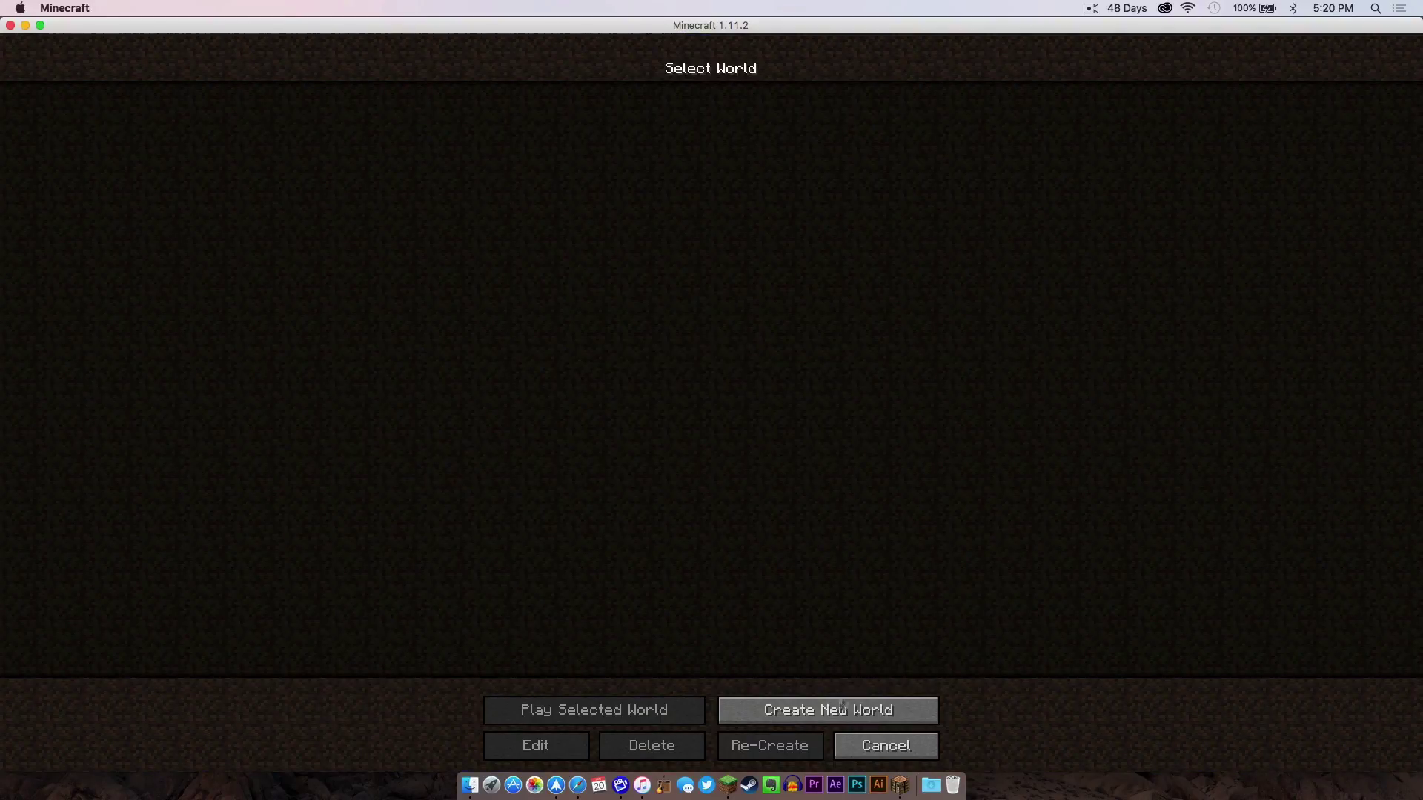
{"action": "left_click", "coordinate": [828, 710]}
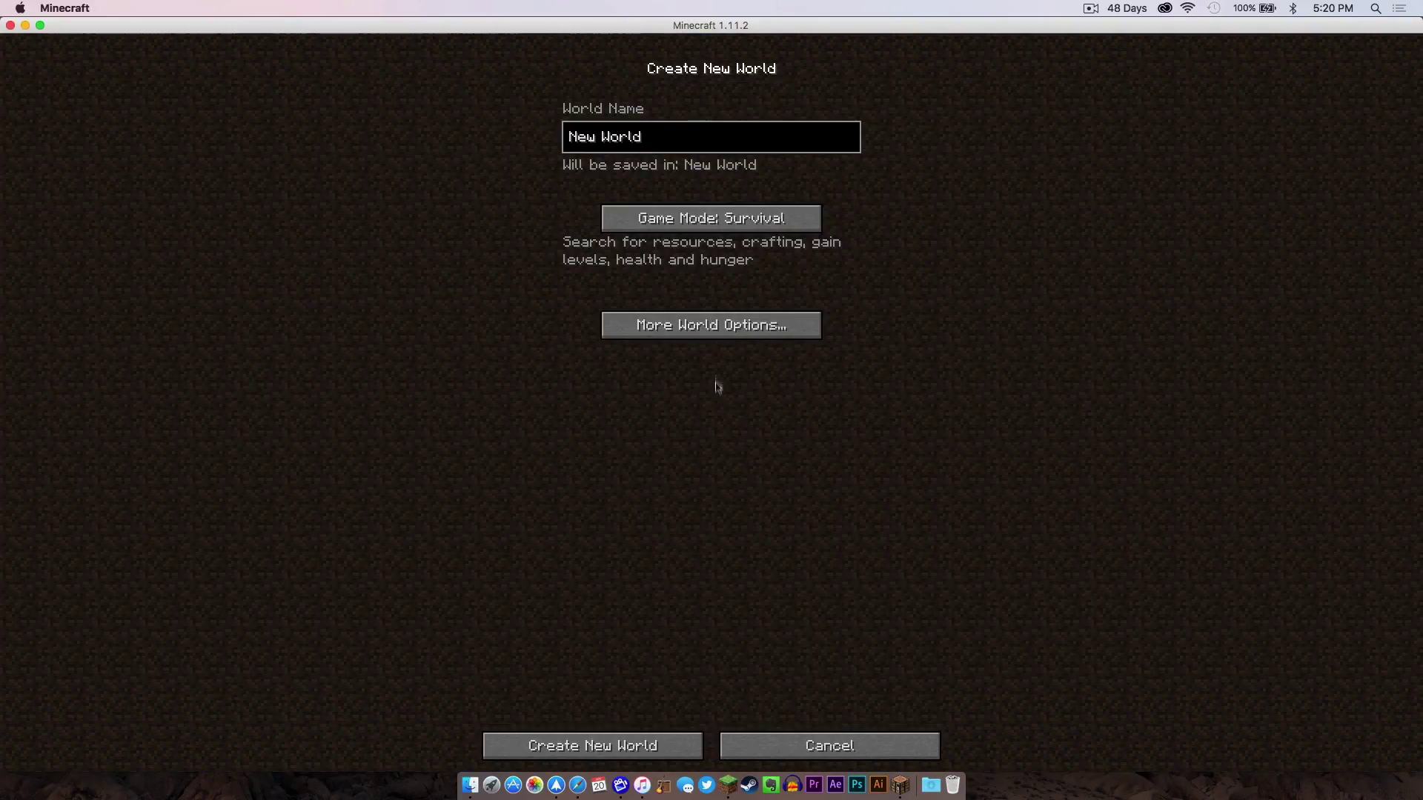
{"action": "left_click", "coordinate": [666, 218]}
{"action": "left_click", "coordinate": [666, 218]}
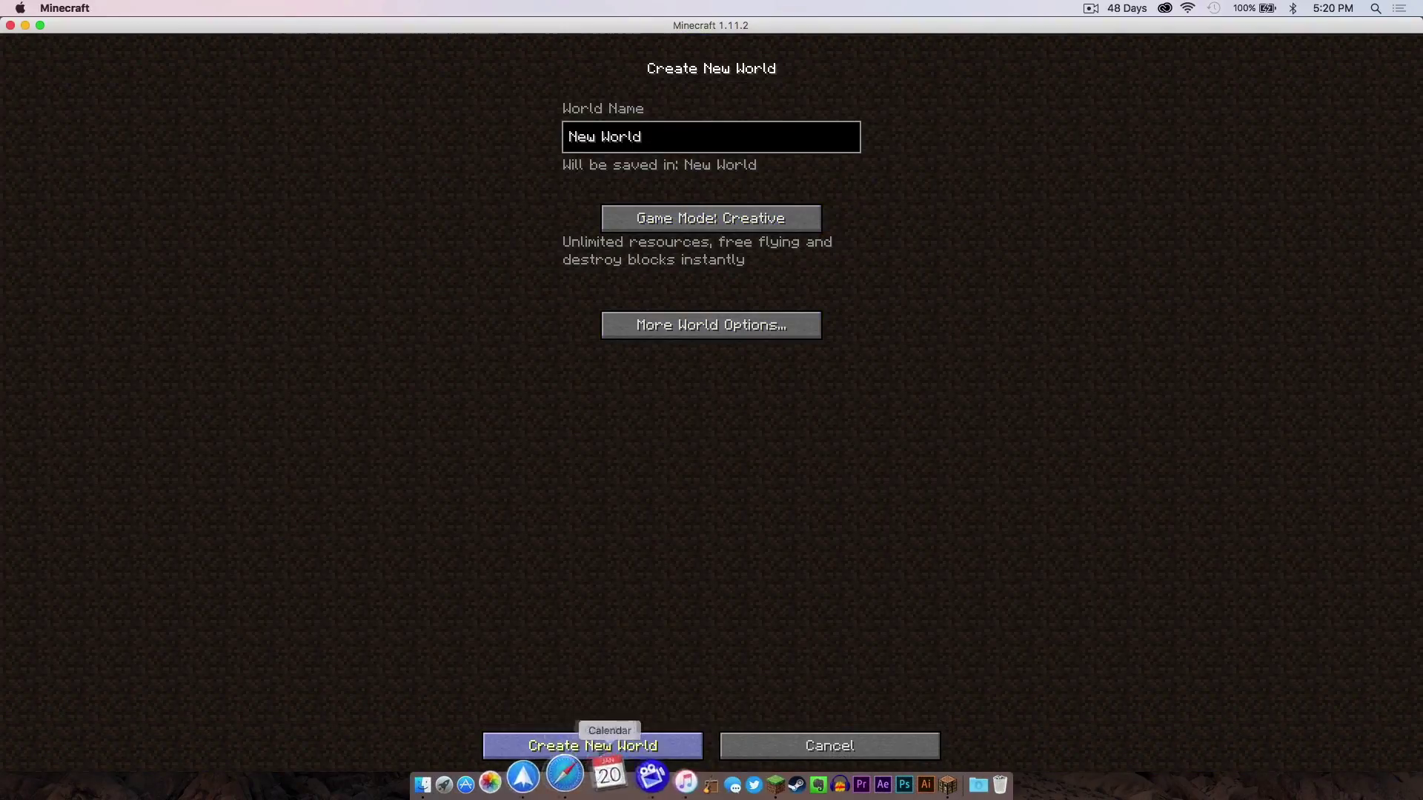
{"action": "left_click", "coordinate": [589, 746]}
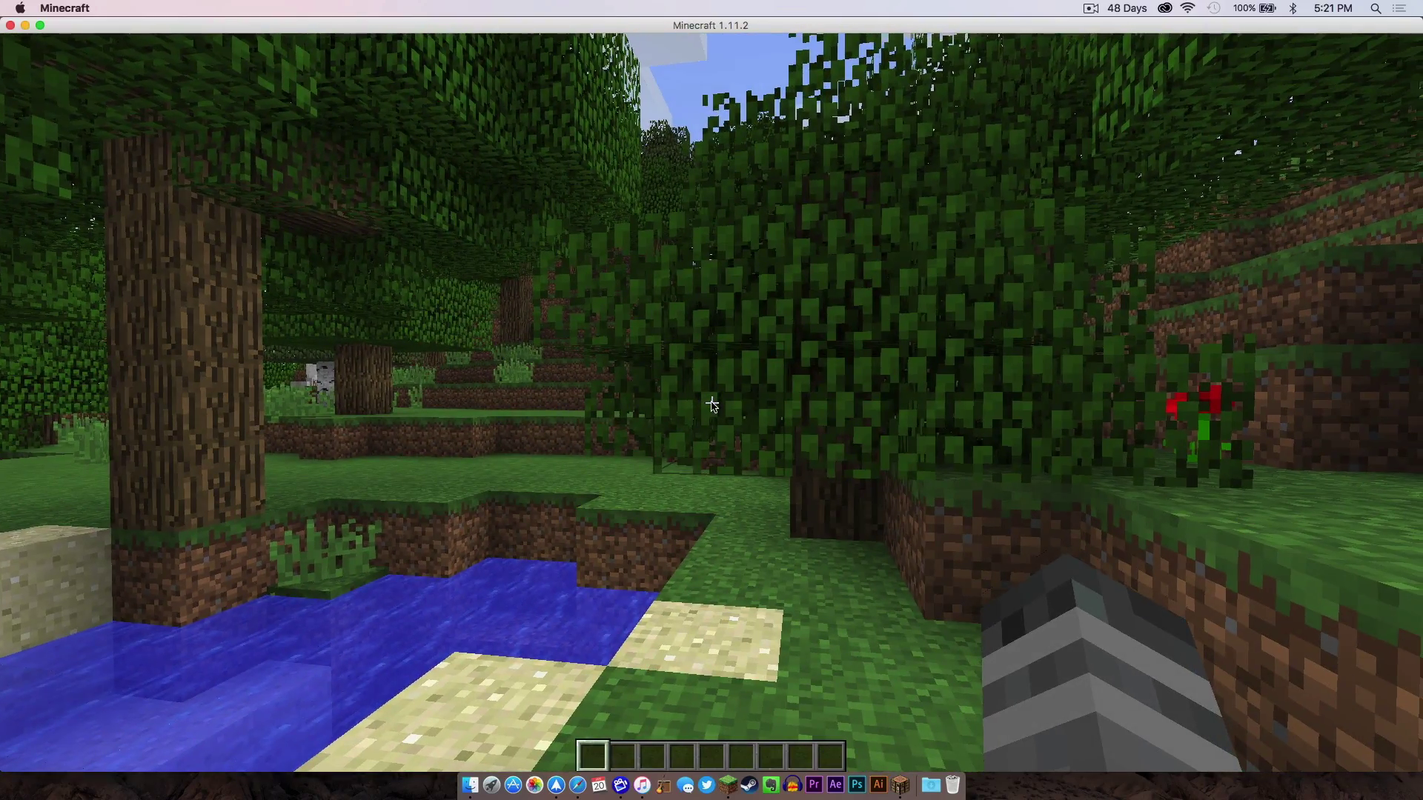
View brewing recipes for Splash Weakness, Swiftness, Slowness and Water Breathing potions from JEI's page 2
{"action": "key", "text": "e"}
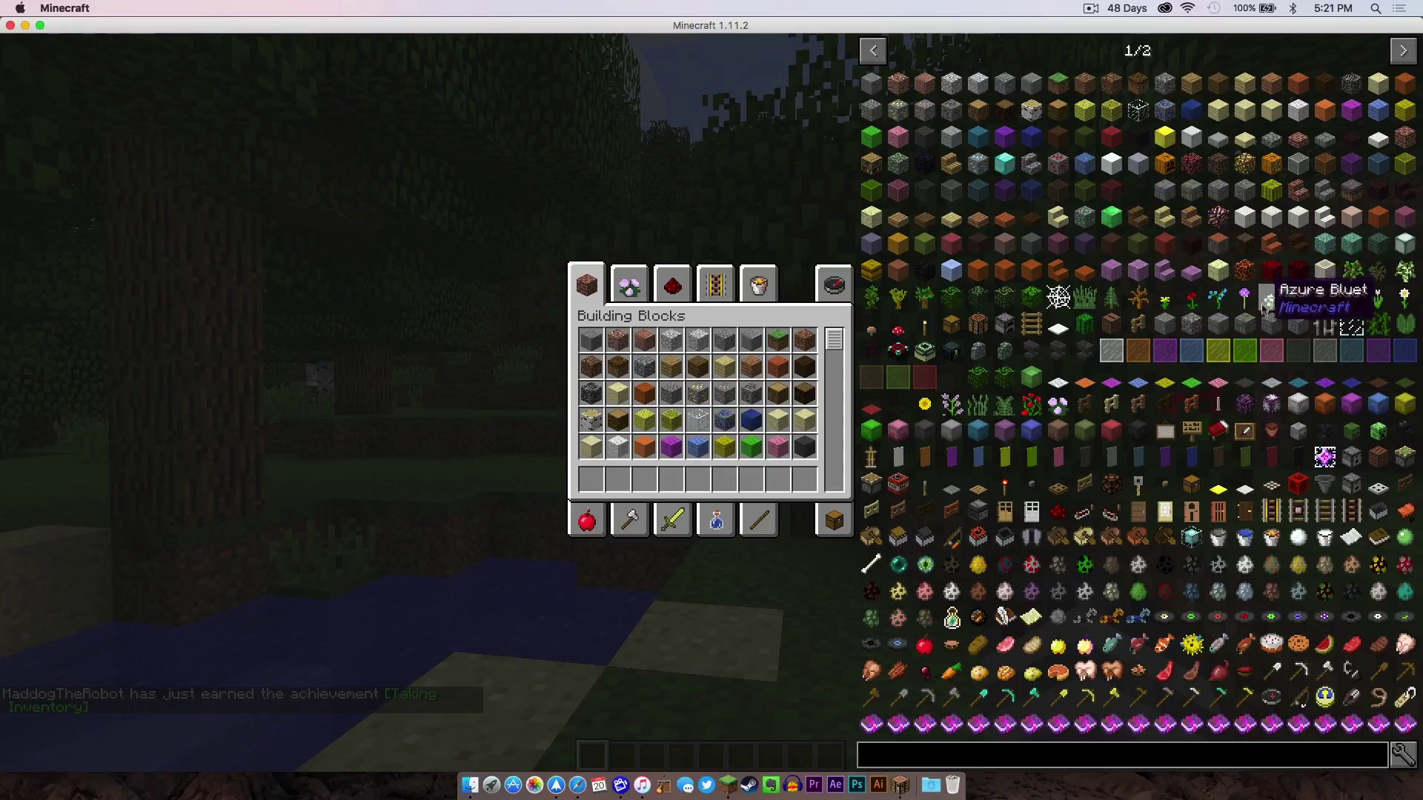
{"action": "left_click", "coordinate": [1403, 50]}
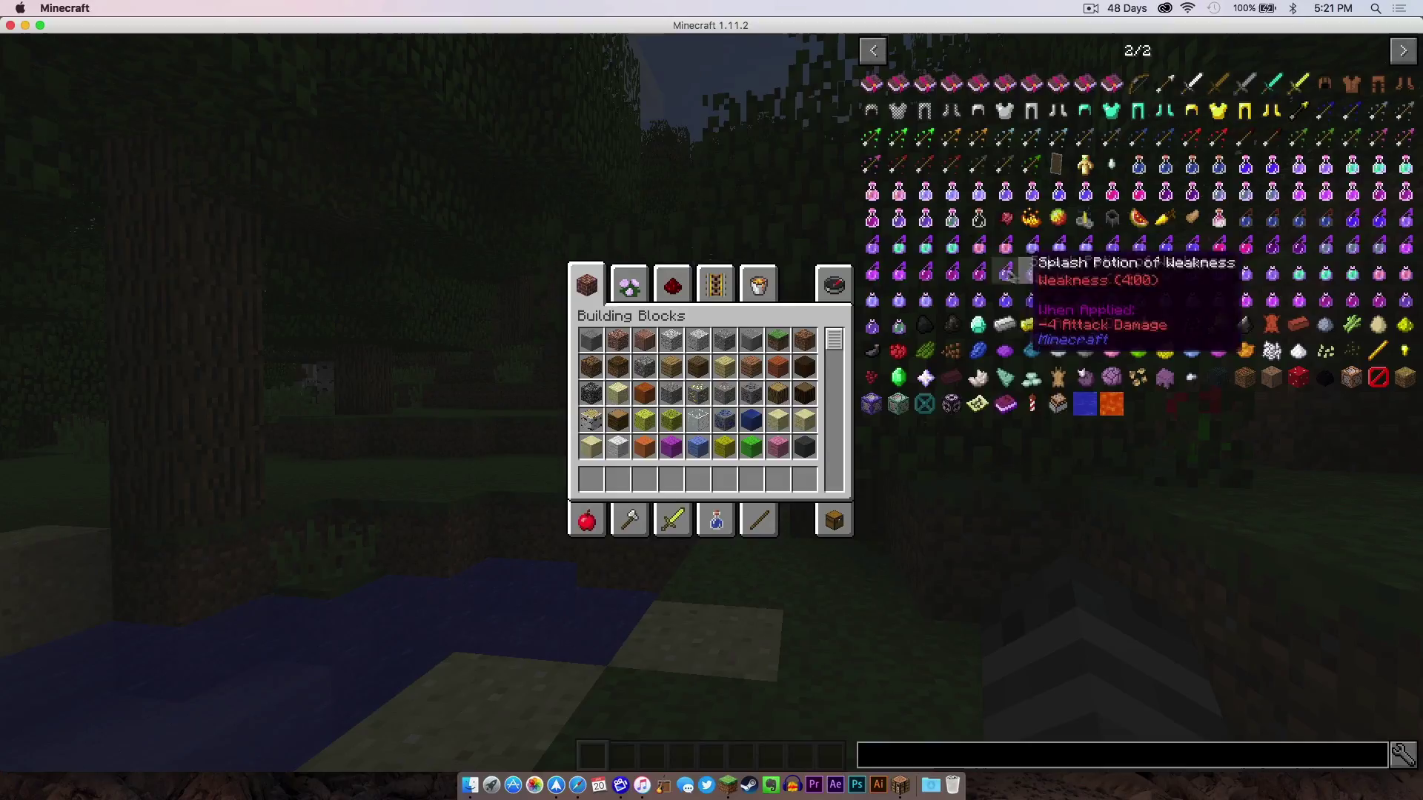
{"action": "left_click", "coordinate": [1007, 274]}
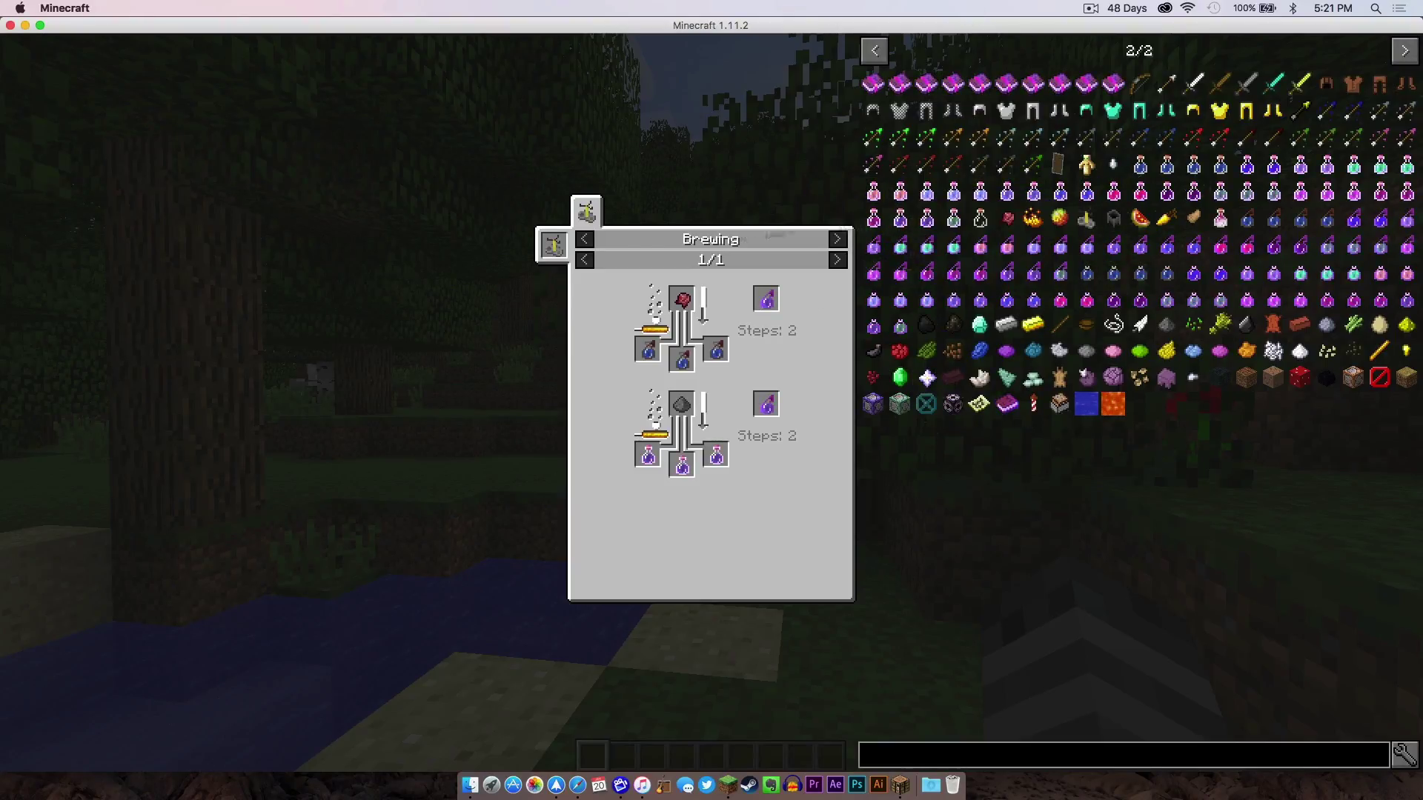
{"action": "left_click", "coordinate": [982, 196]}
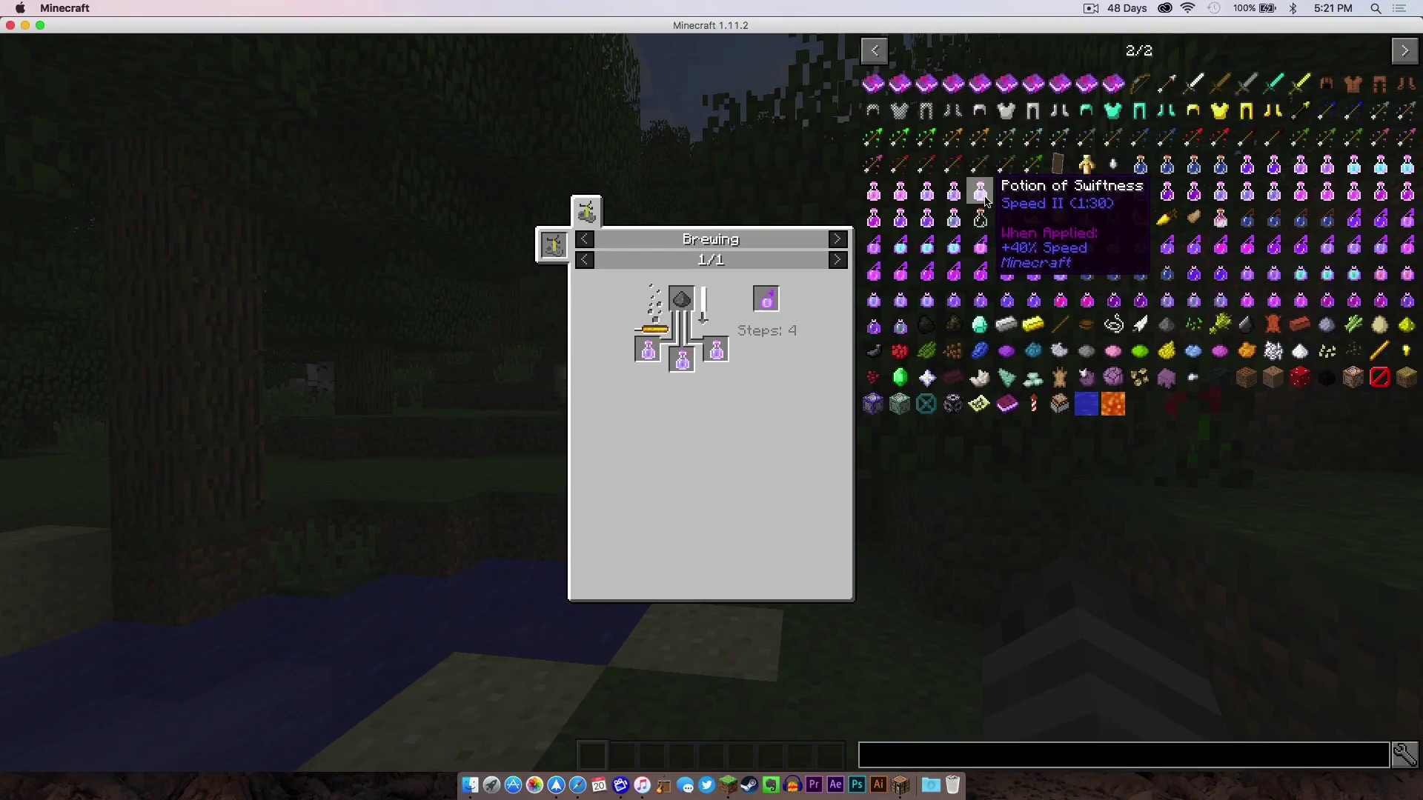
{"action": "left_click", "coordinate": [1007, 194]}
{"action": "left_click", "coordinate": [1087, 198]}
Check Splash Fire Resistance uses and Splash Regeneration II and Weakness recipes, returning the list to page 1
{"action": "left_click", "coordinate": [986, 246]}
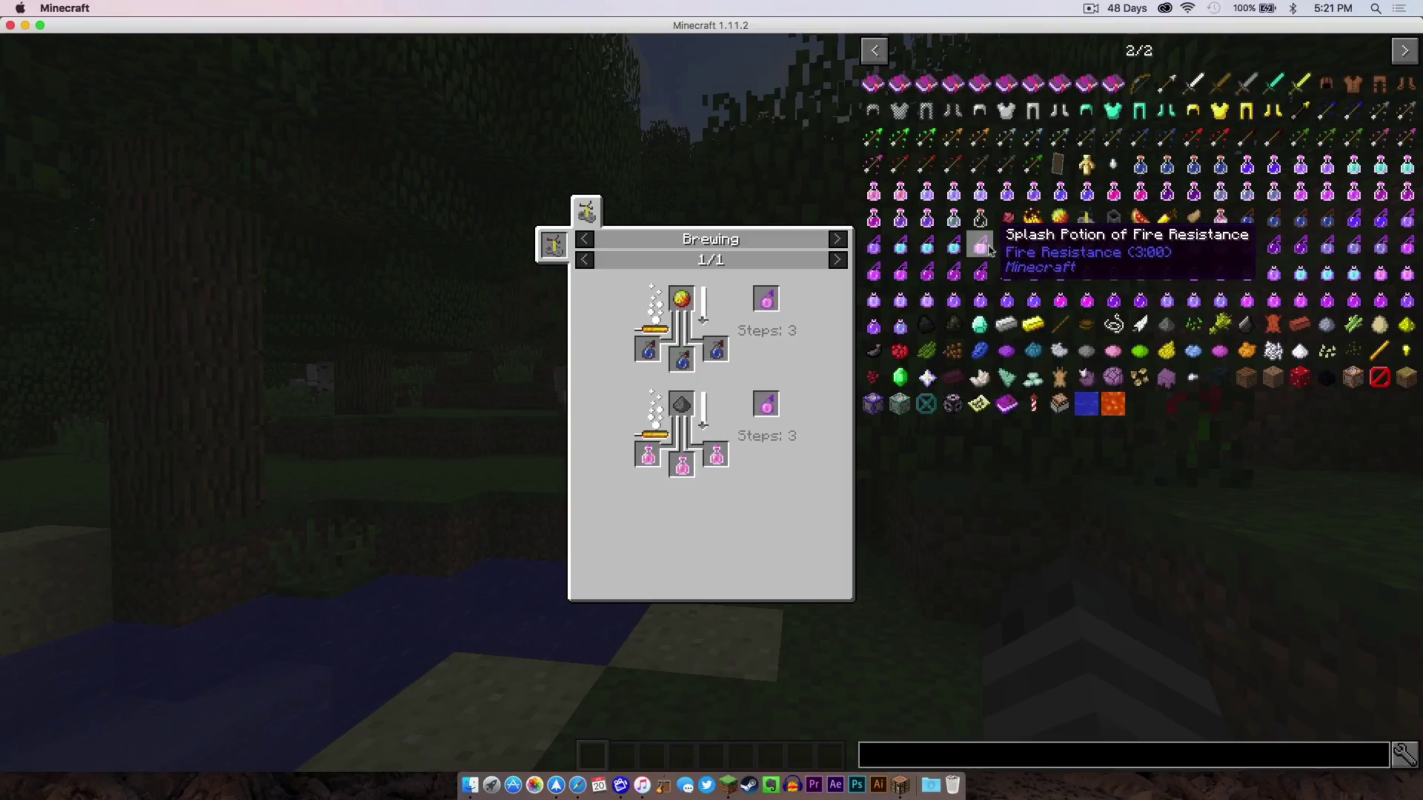
{"action": "right_click", "coordinate": [1156, 267]}
{"action": "left_click", "coordinate": [909, 270]}
{"action": "left_click", "coordinate": [1000, 275]}
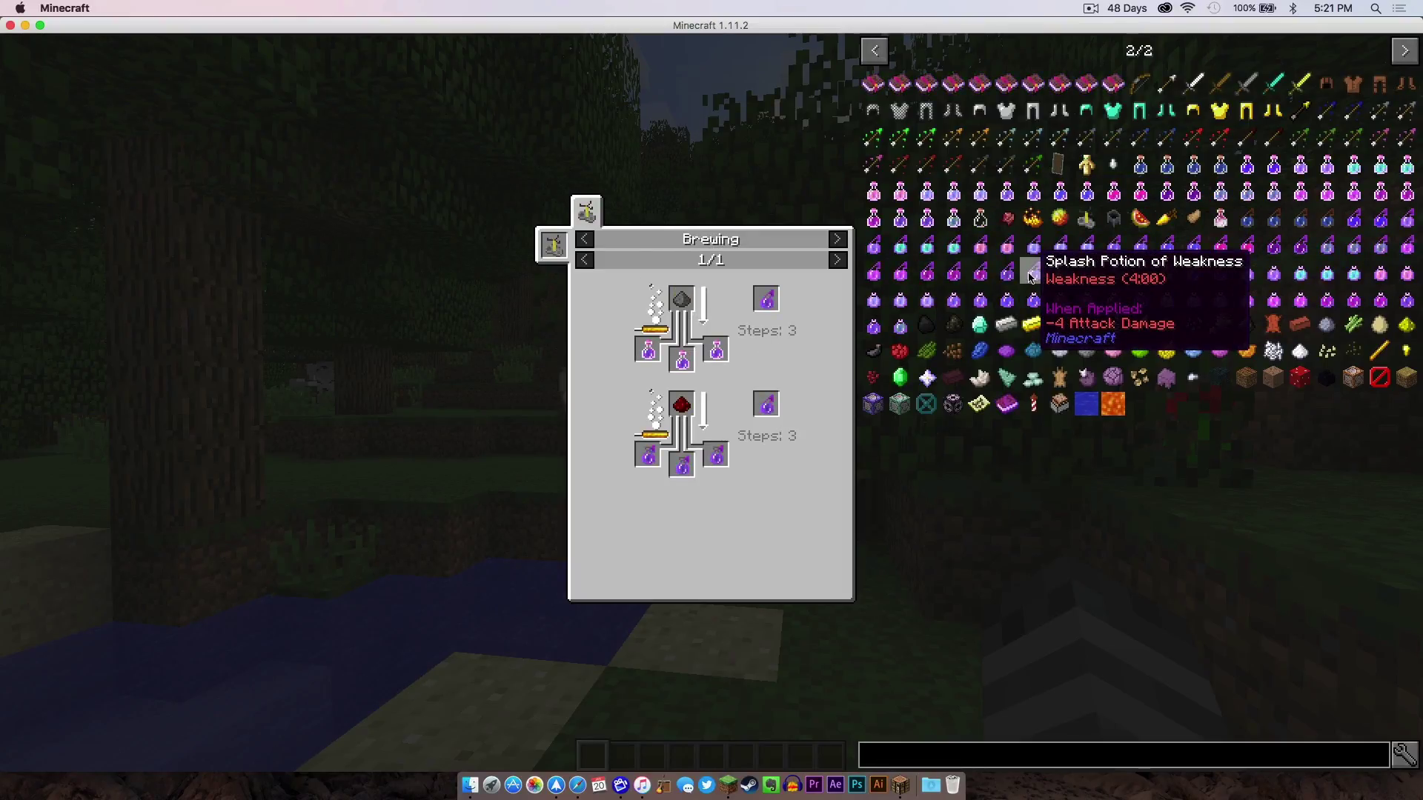
{"action": "left_click", "coordinate": [875, 51]}
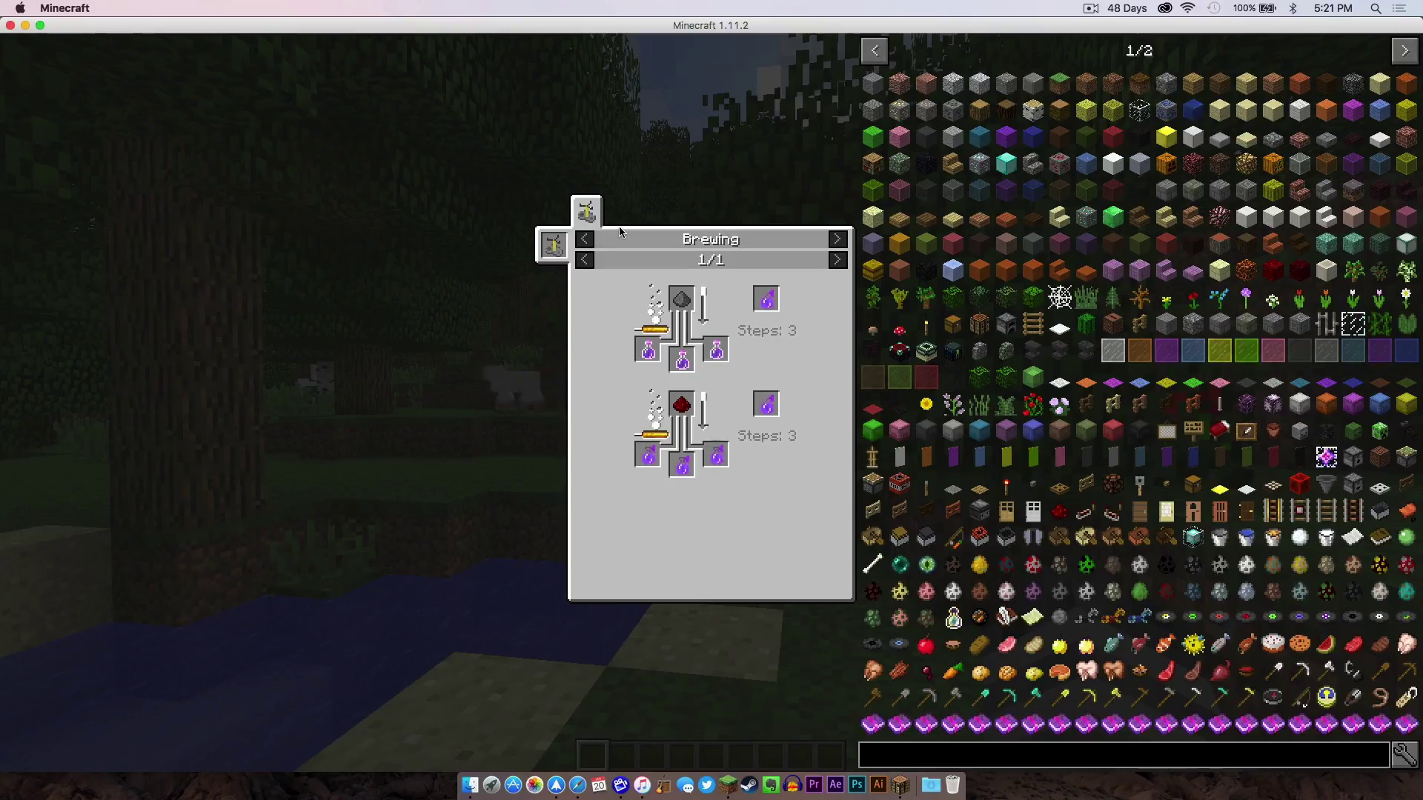
{"action": "key", "text": "Escape"}
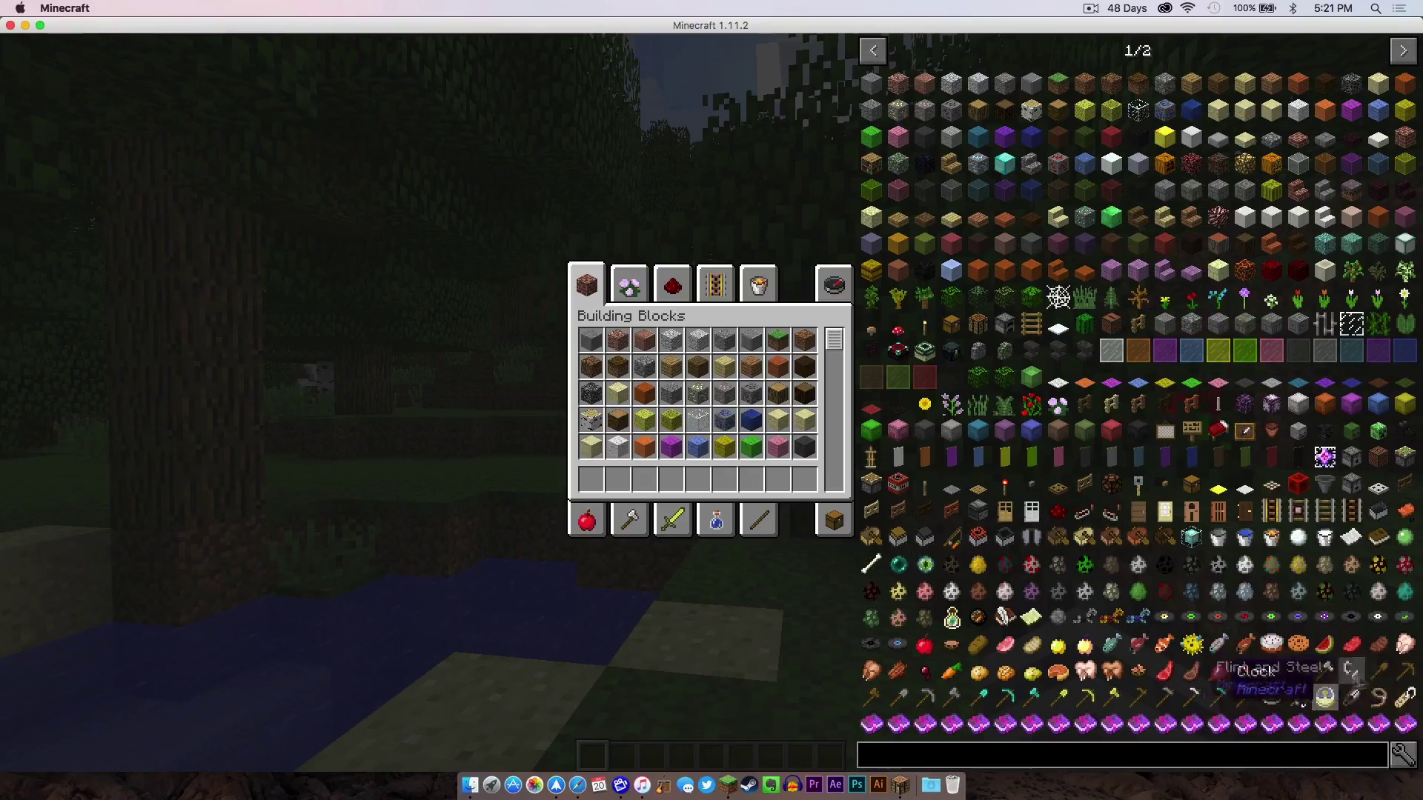
Set JEI Item Cheating Mode to true and cheat Purple Hardened Clay stacks of 64 and 5 into the hotbar
{"action": "left_click", "coordinate": [1408, 756]}
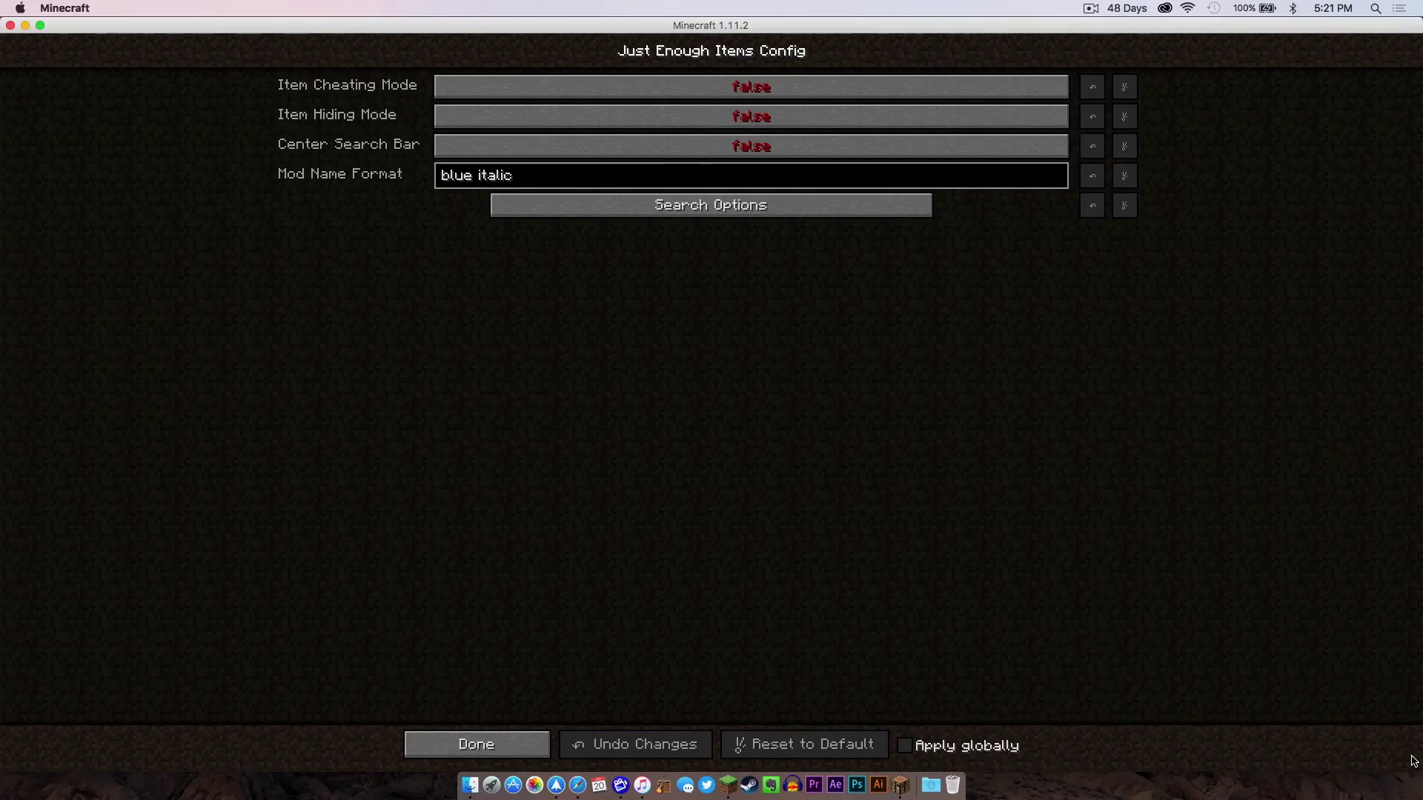
{"action": "left_click", "coordinate": [704, 89]}
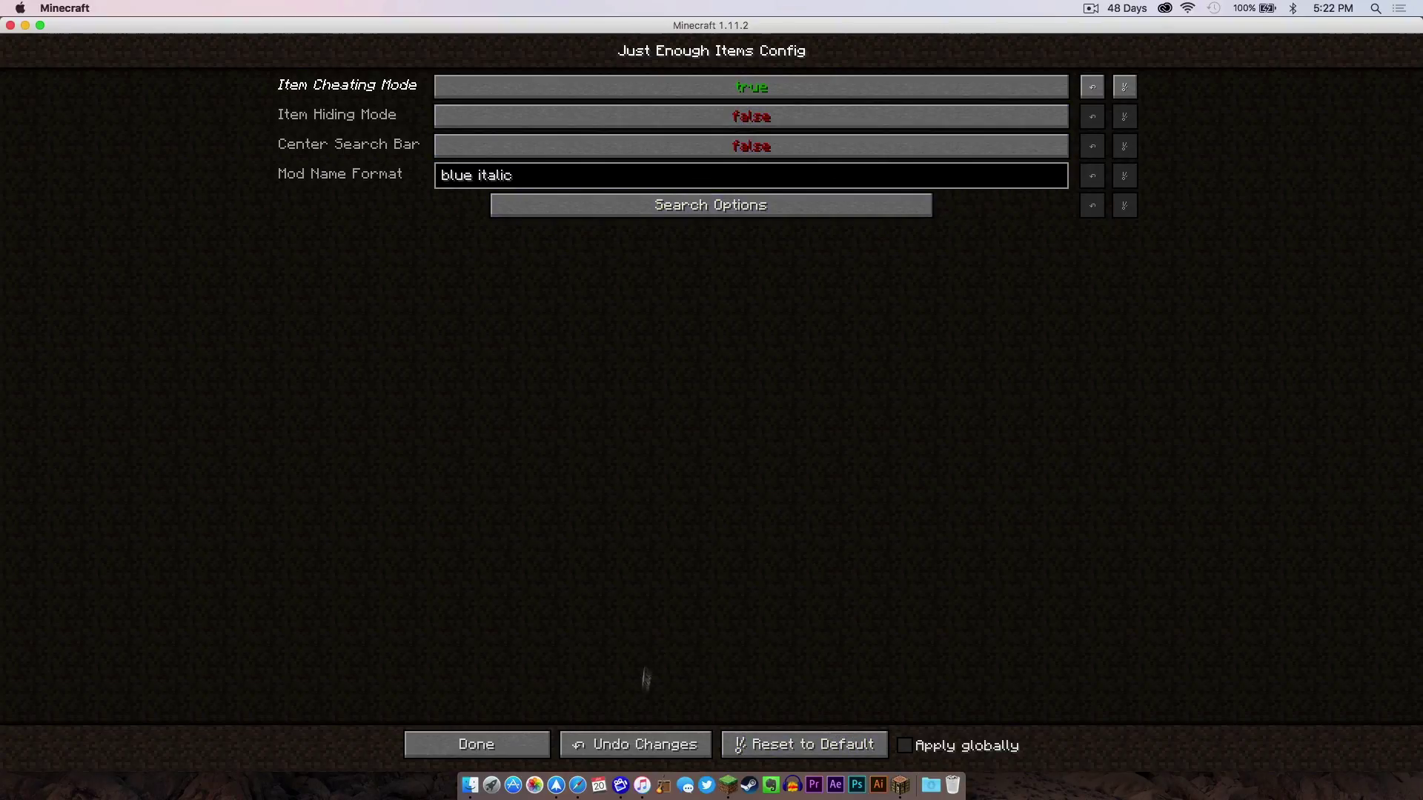
{"action": "left_click", "coordinate": [476, 744]}
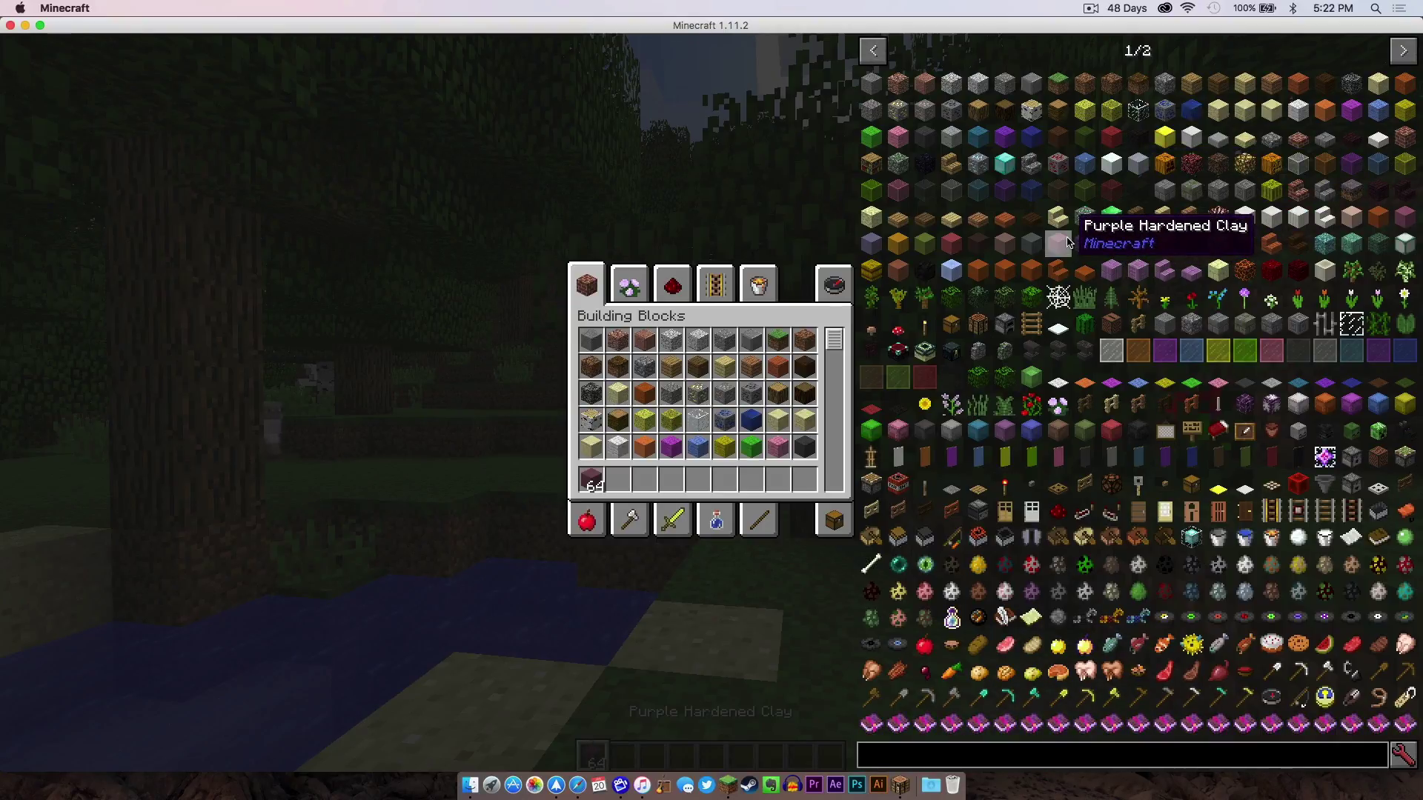
{"action": "key", "text": "2"}
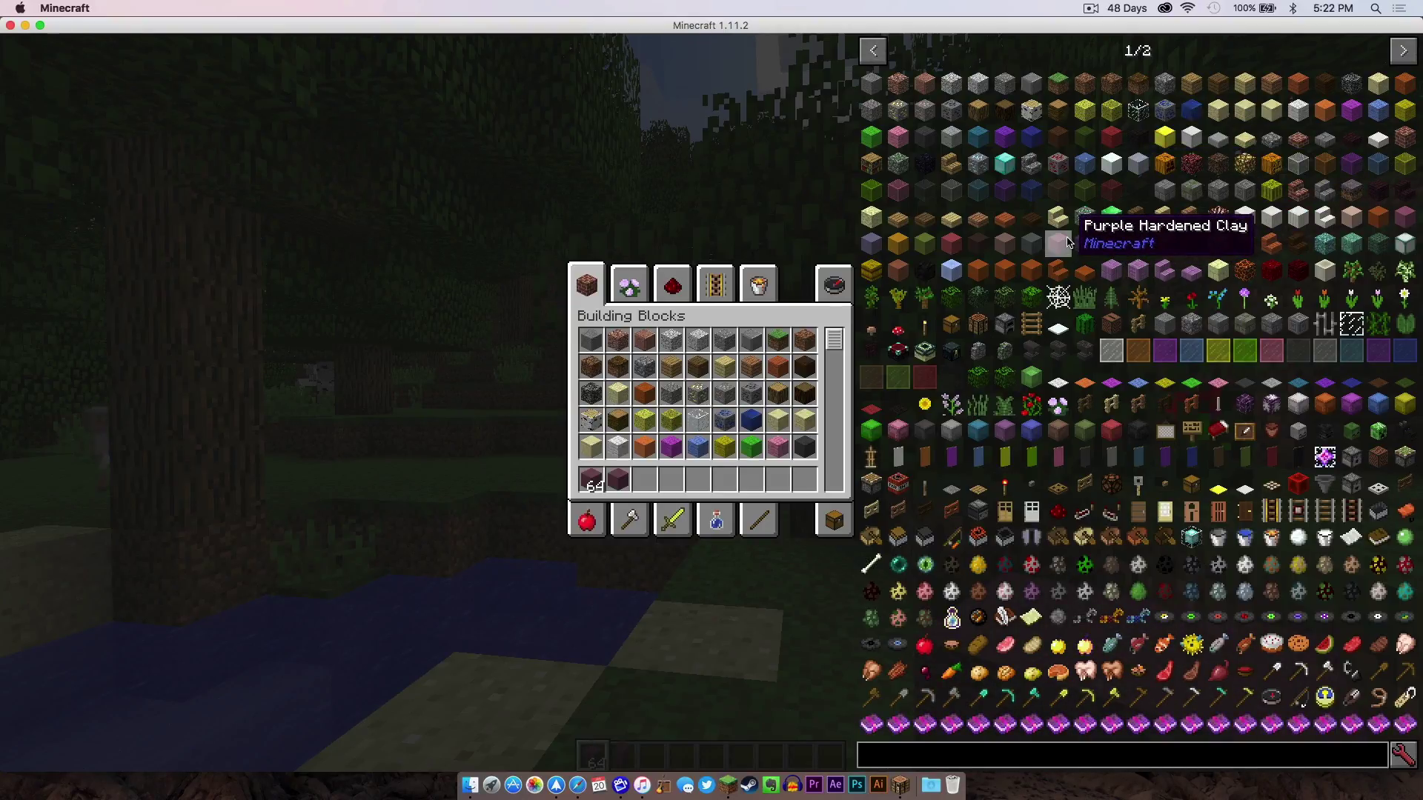
{"action": "key", "text": "2"}
{"action": "key", "text": "2"}
{"action": "key", "text": "2"}
{"action": "key", "text": "2"}
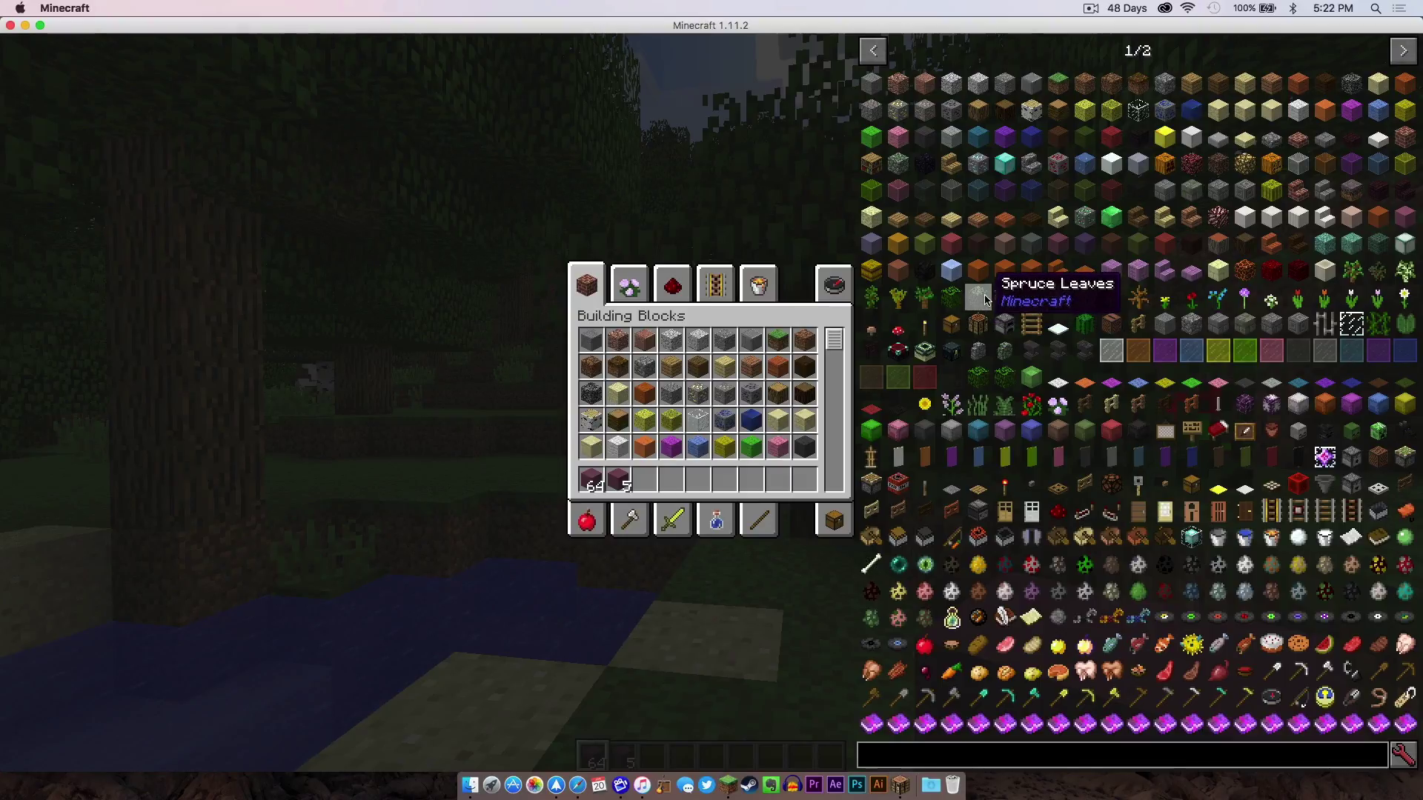
Set JEI Item Cheating Mode back to false
{"action": "left_click", "coordinate": [1403, 755]}
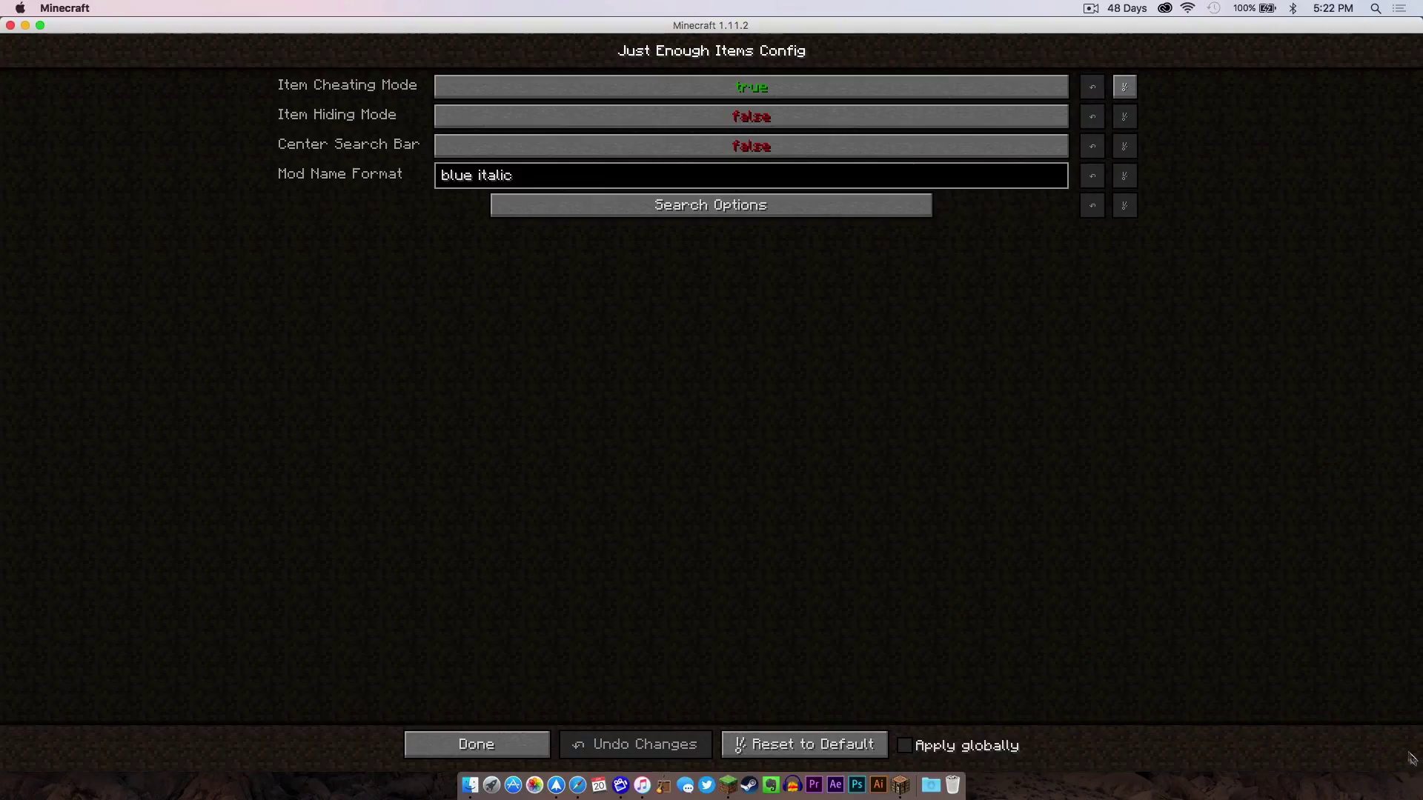
{"action": "left_click", "coordinate": [683, 87]}
{"action": "left_click", "coordinate": [477, 744]}
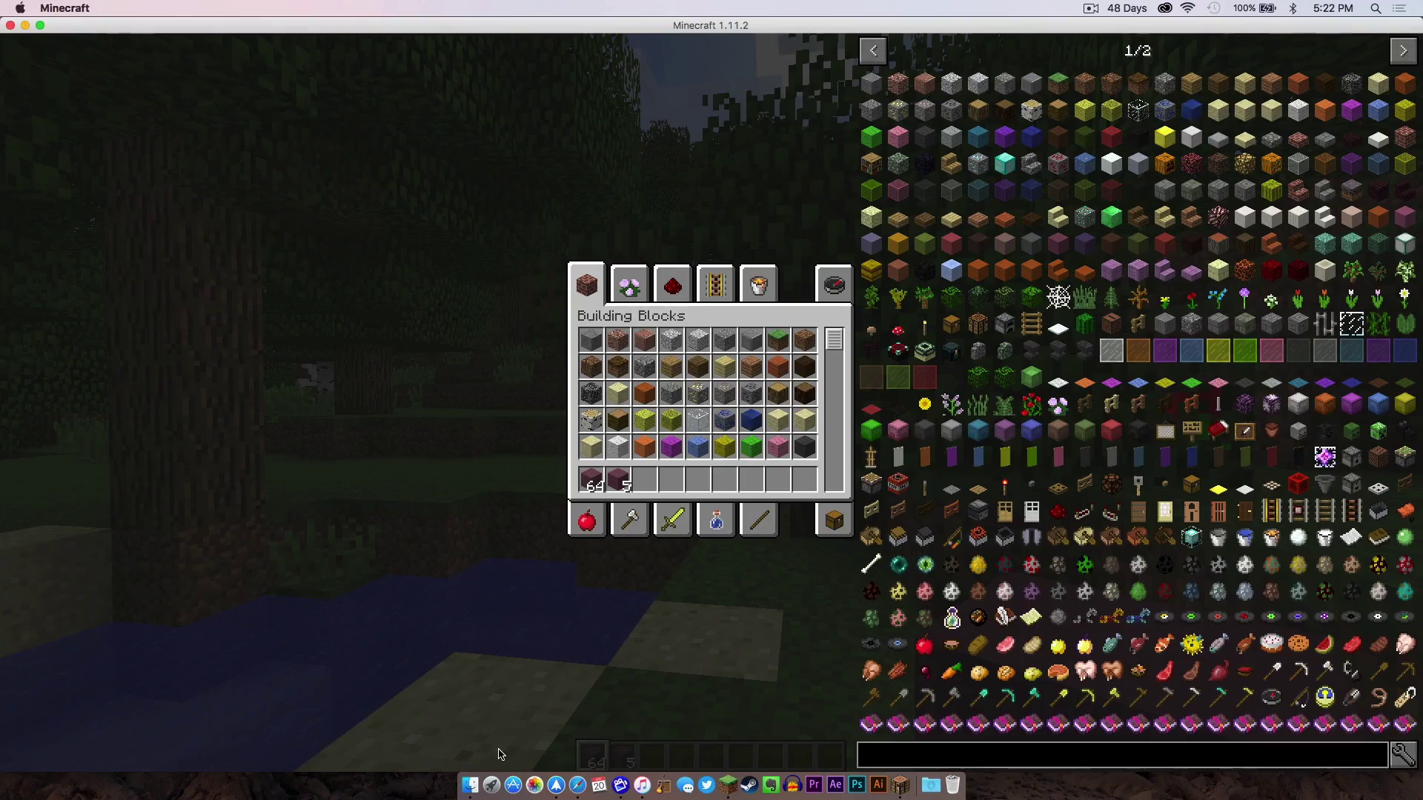
View the Dark Oak Wood Slab crafting recipe, then close the inventory back to the world
{"action": "left_click", "coordinate": [1032, 218]}
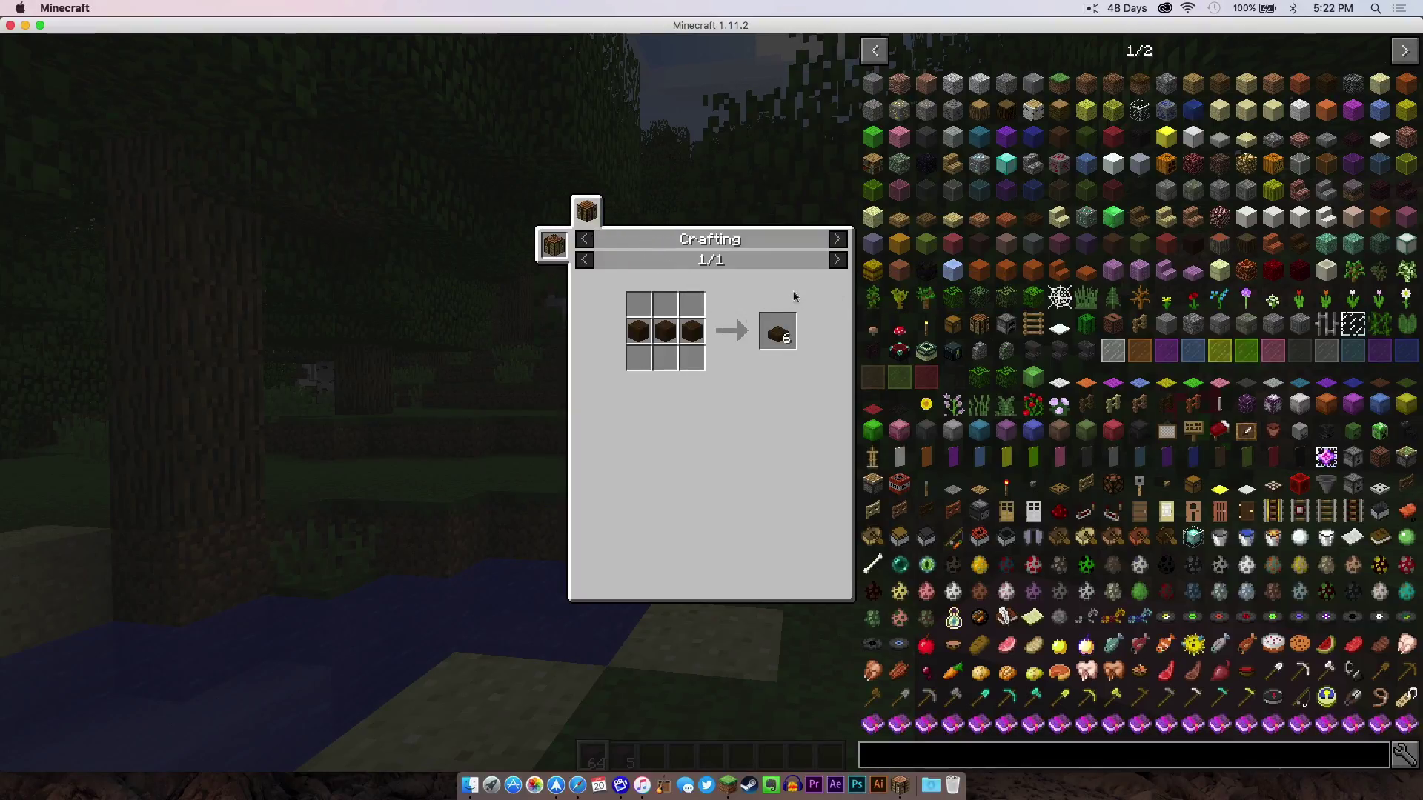
{"action": "key", "text": "Escape"}
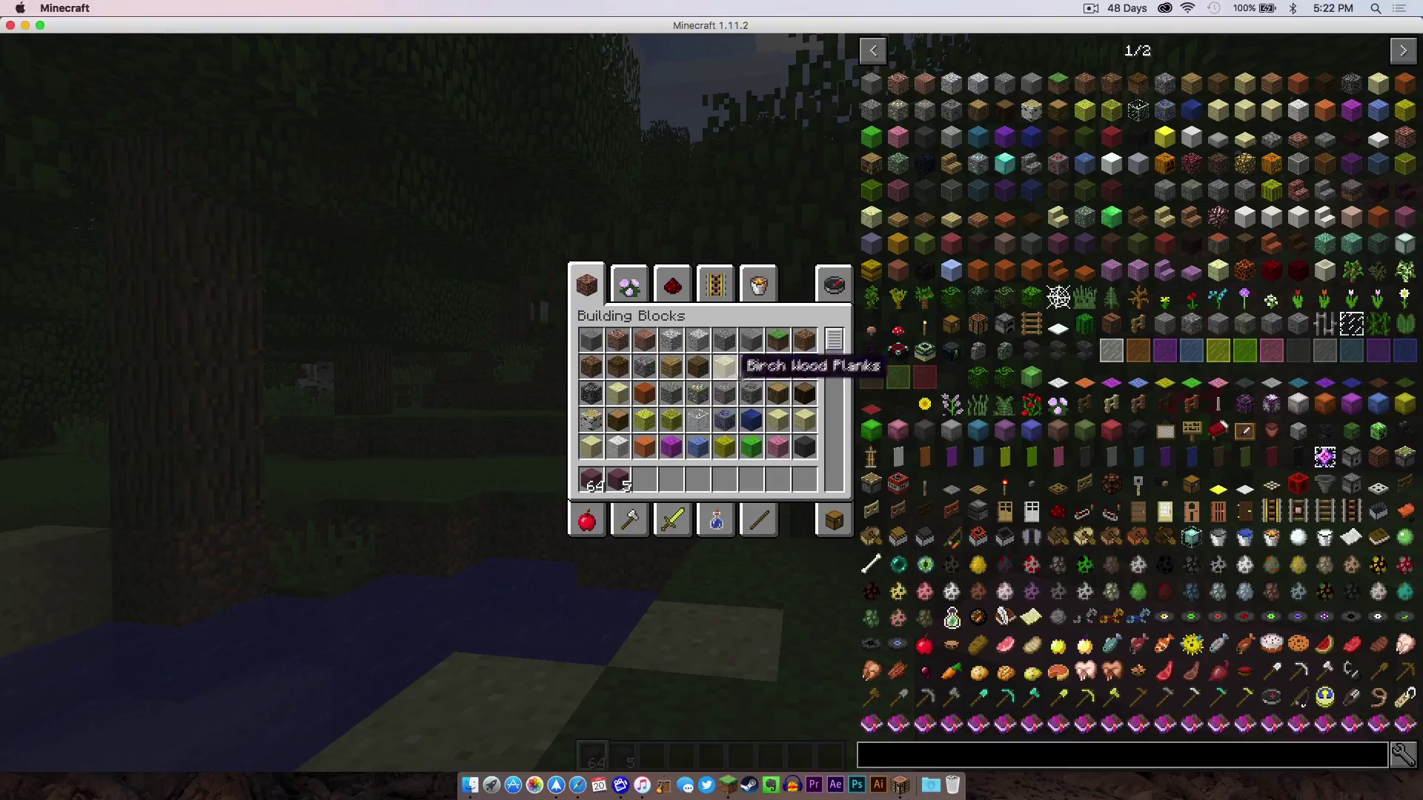
{"action": "key", "text": "e"}
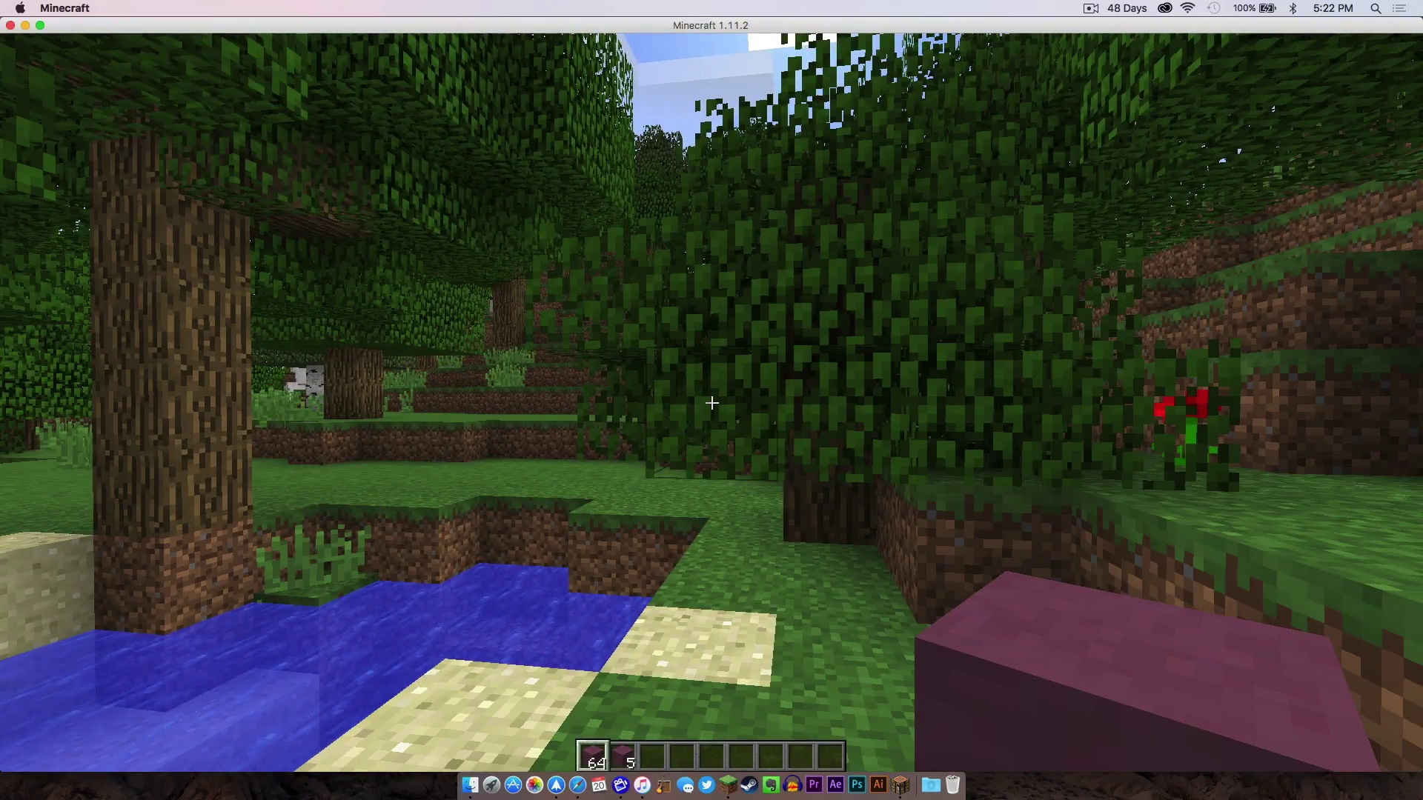